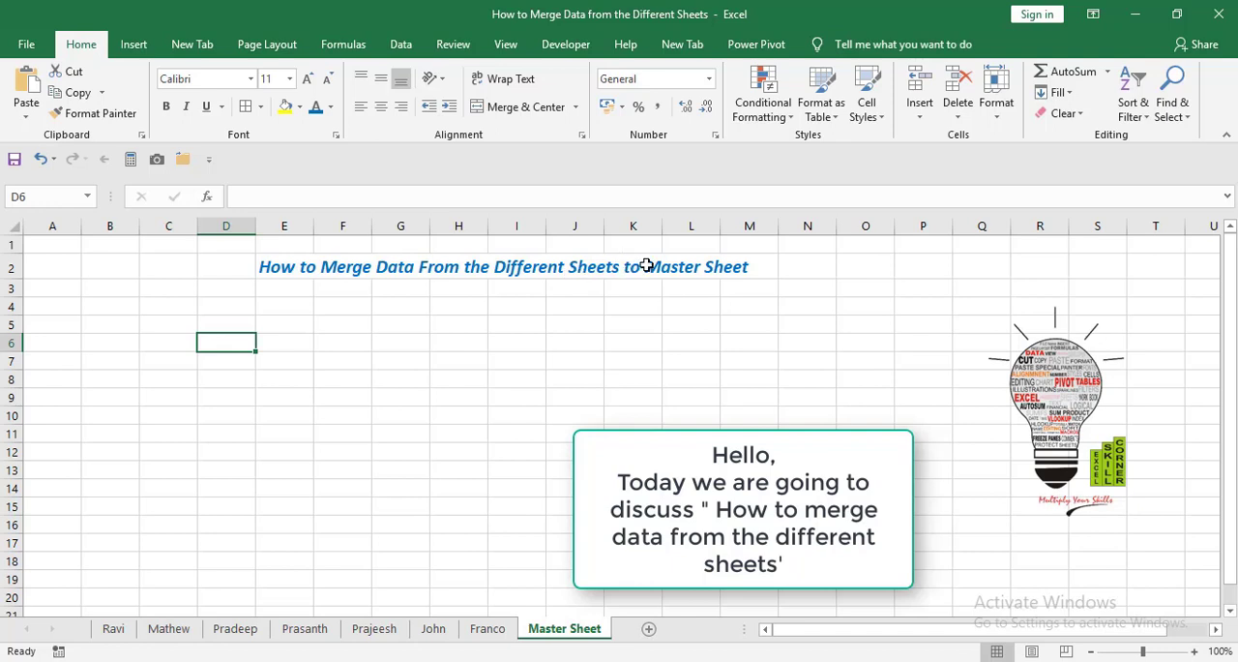
Examine the monthly sales table by phone model on each of the seven salesman sheets.
left_click(637, 268)
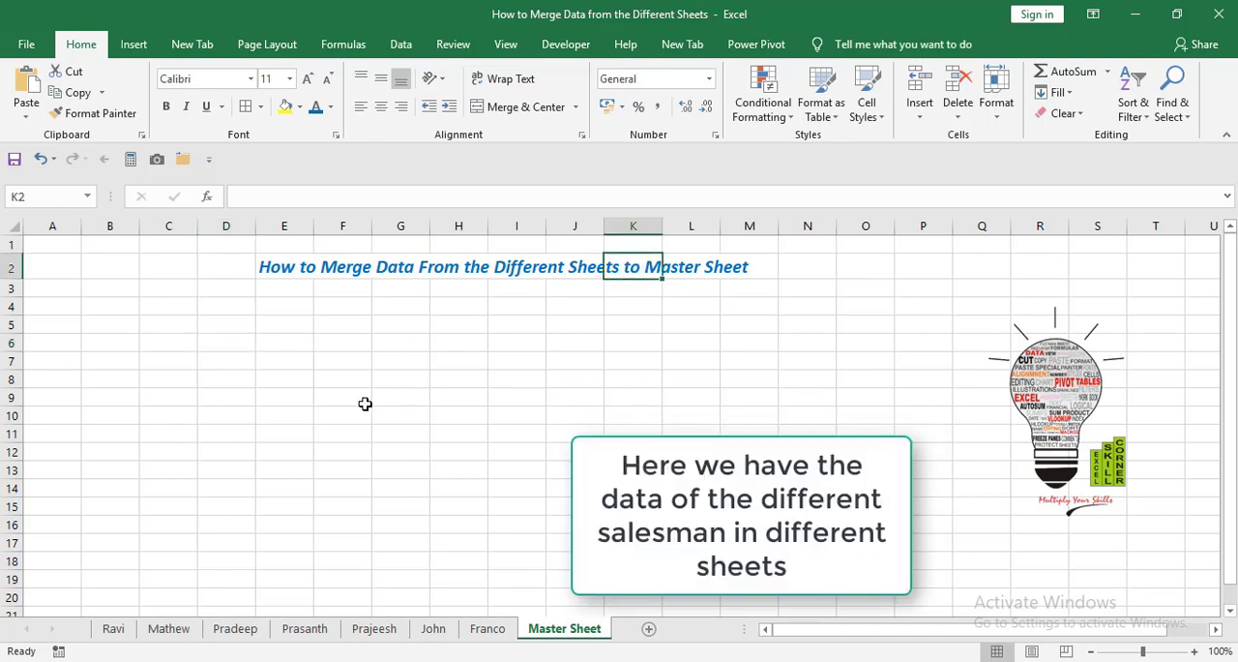
left_click(112, 631)
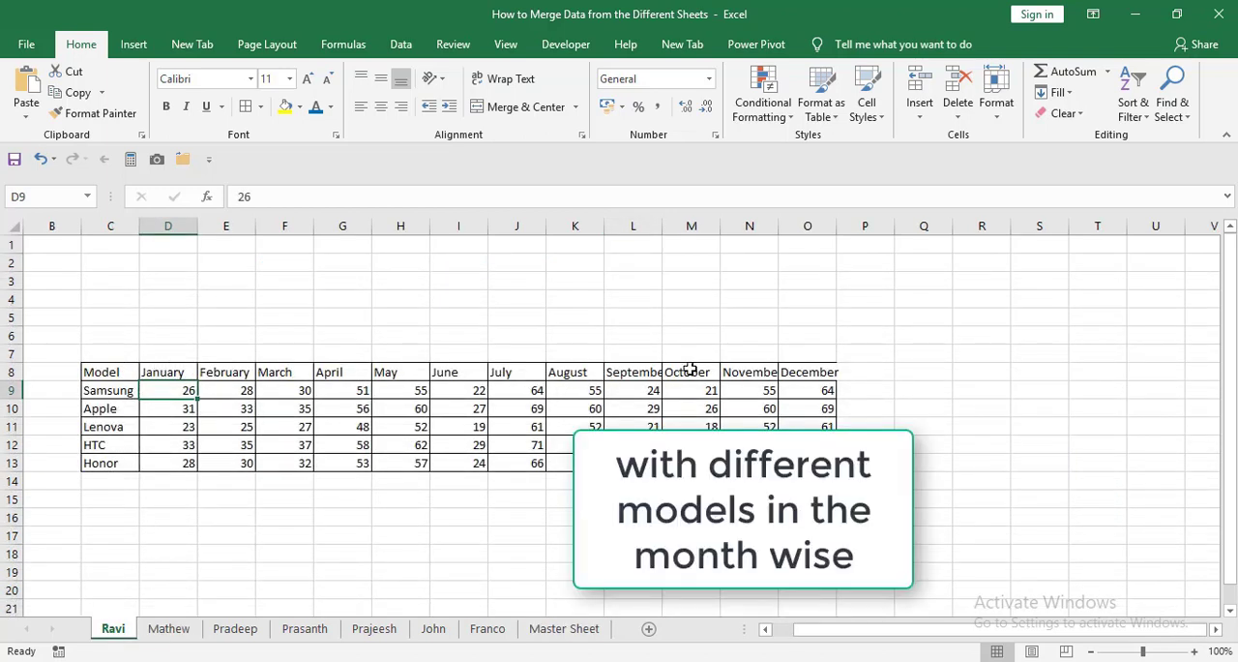
left_click(170, 628)
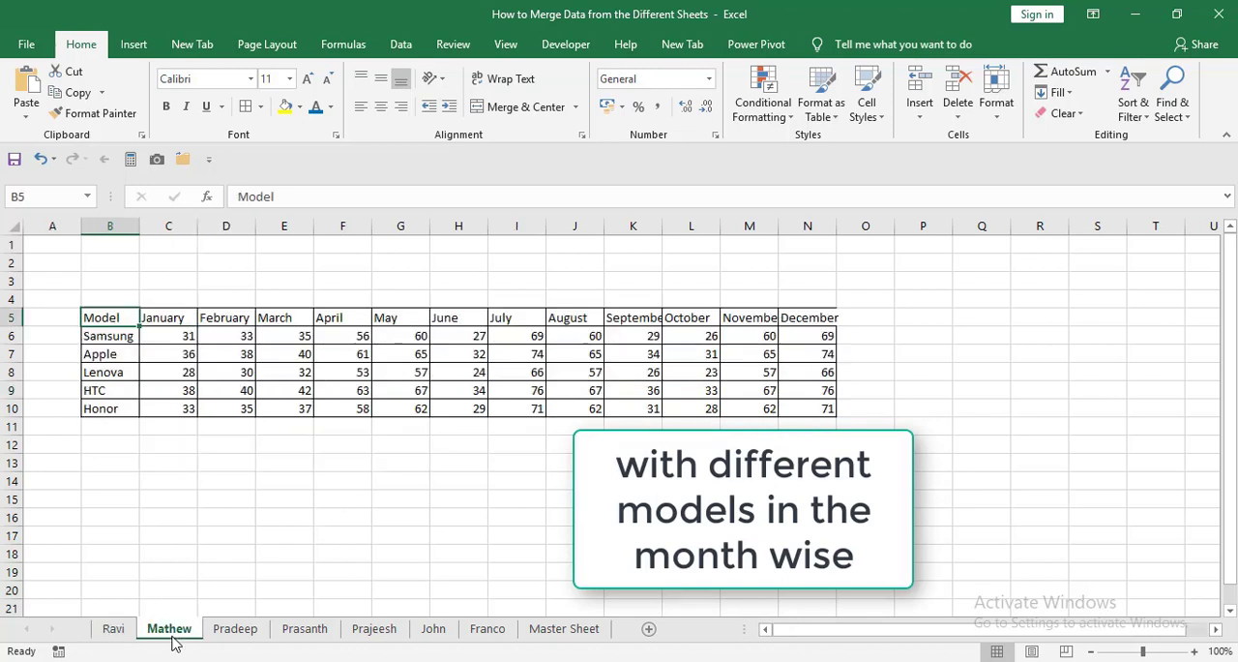
left_click(228, 630)
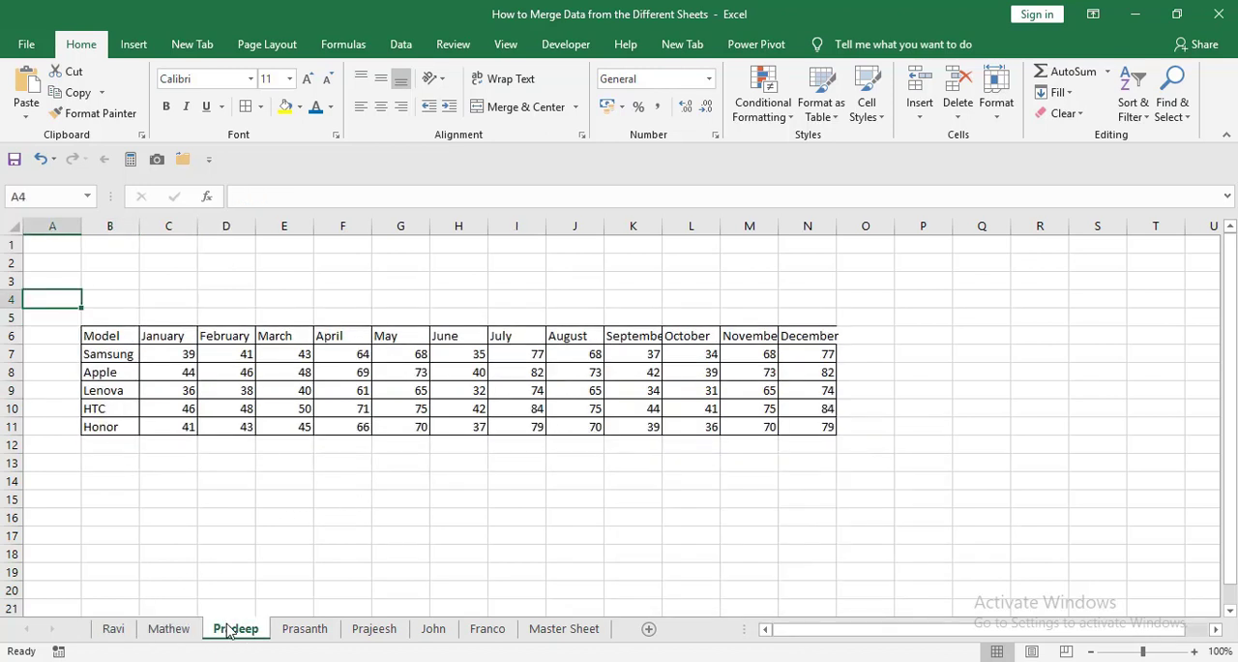
left_click(292, 634)
left_click(377, 629)
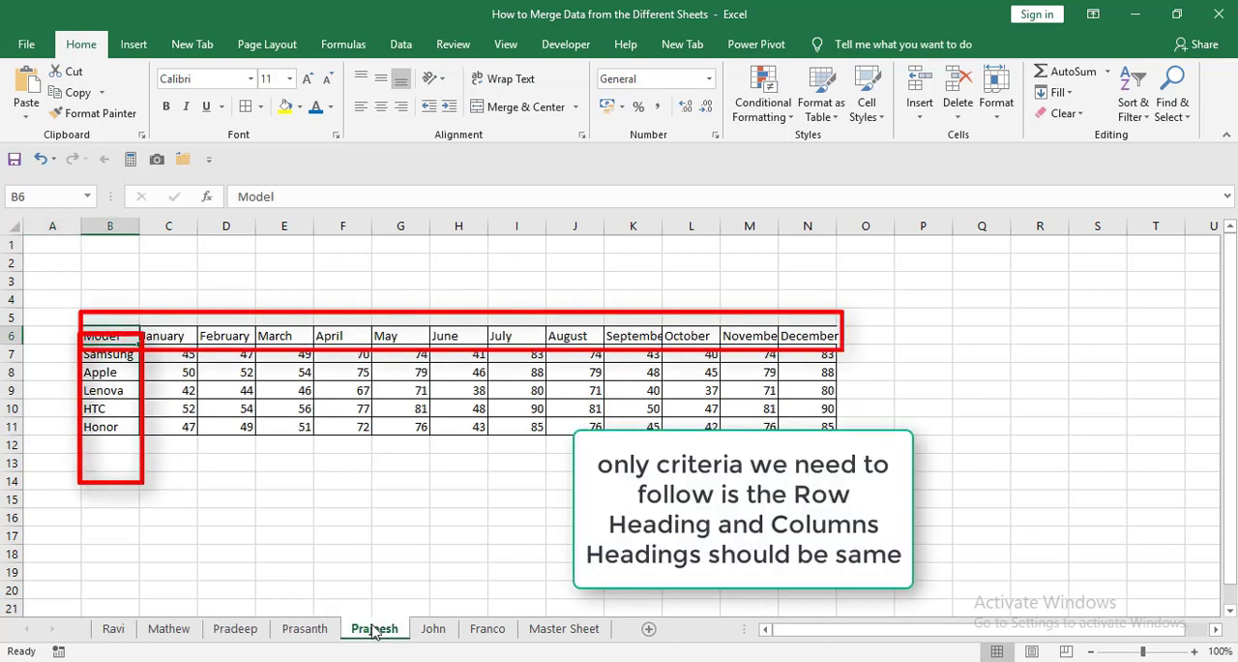
left_click(432, 633)
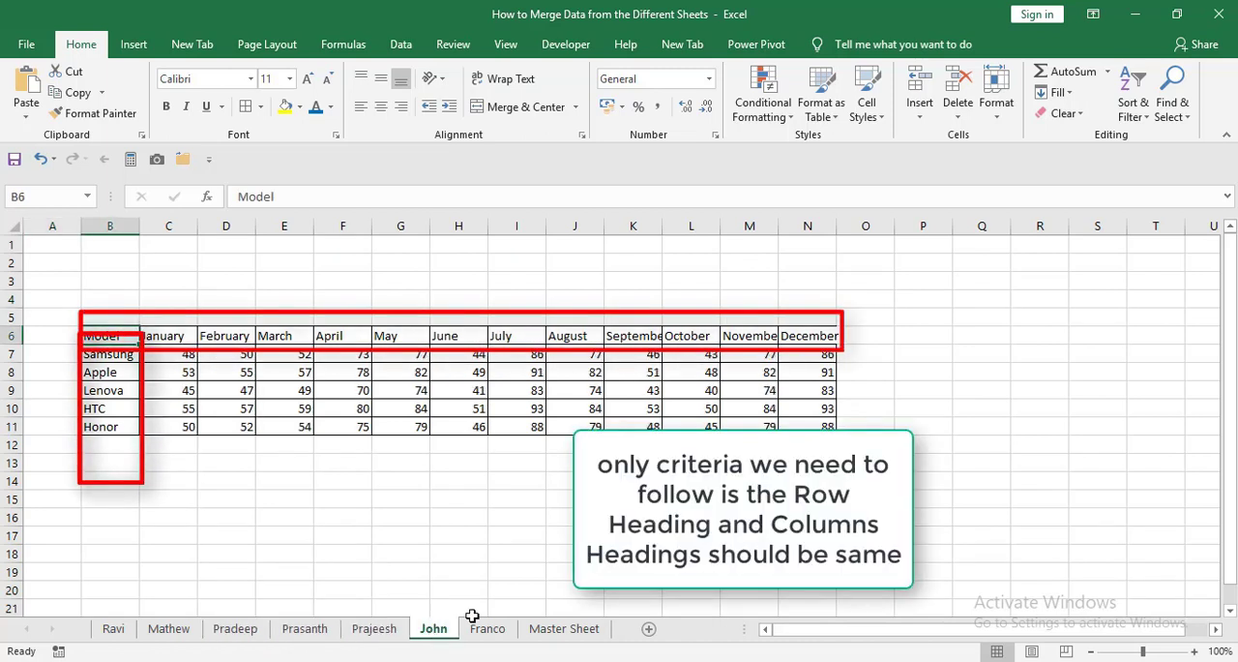
left_click(476, 632)
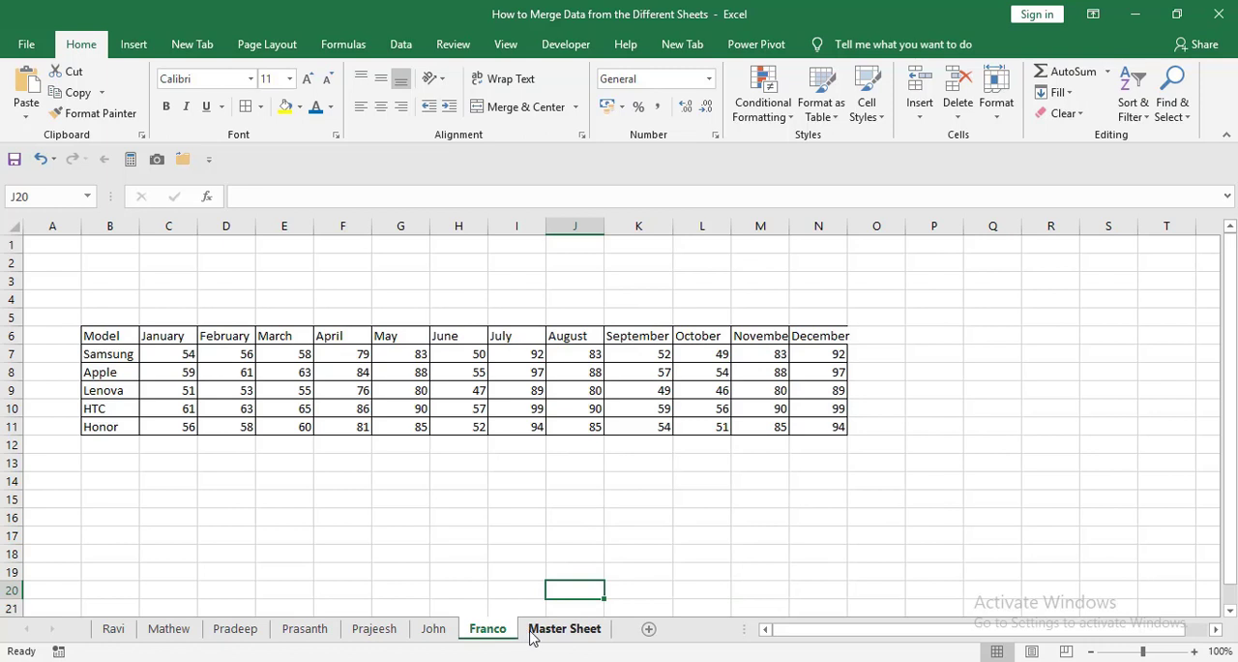
Start the Consolidate command with cell C8 on the Master Sheet as the destination.
left_click(532, 631)
left_click(140, 379)
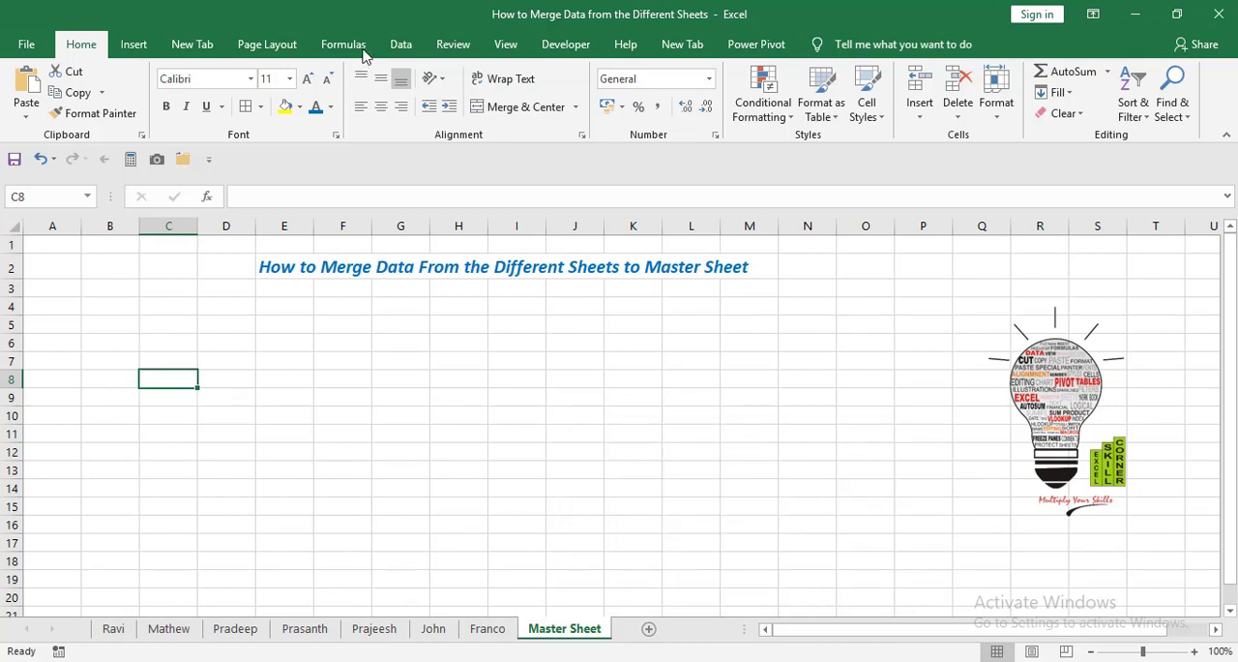
left_click(399, 46)
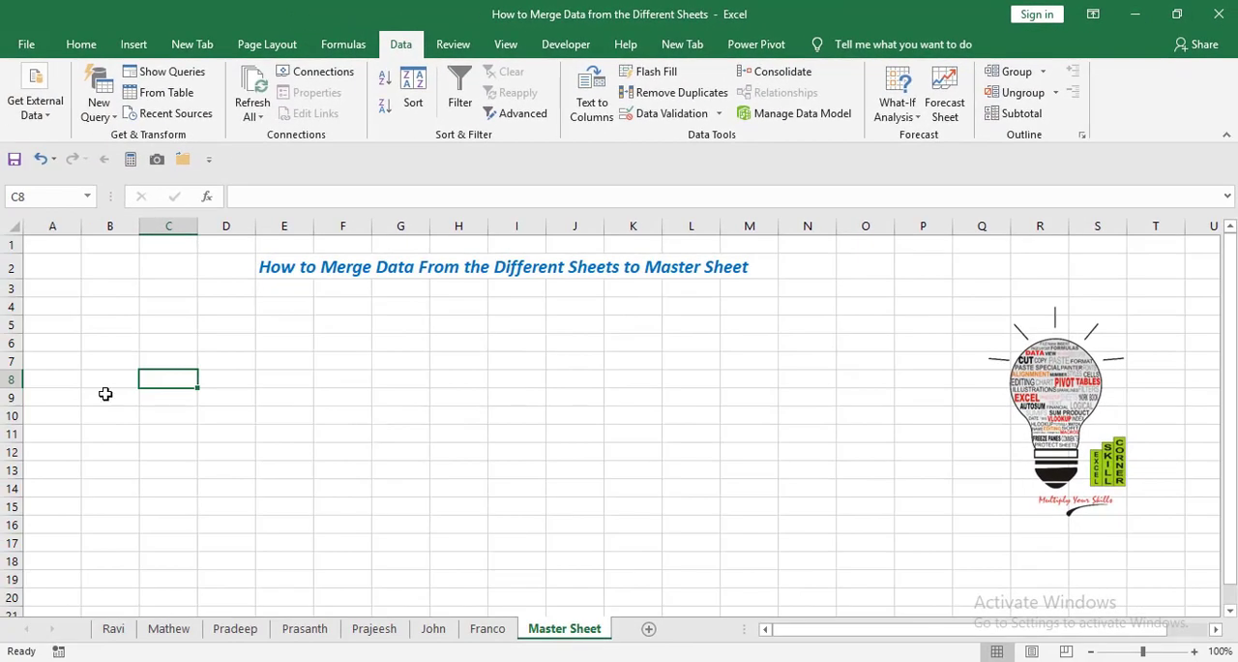
left_click(780, 71)
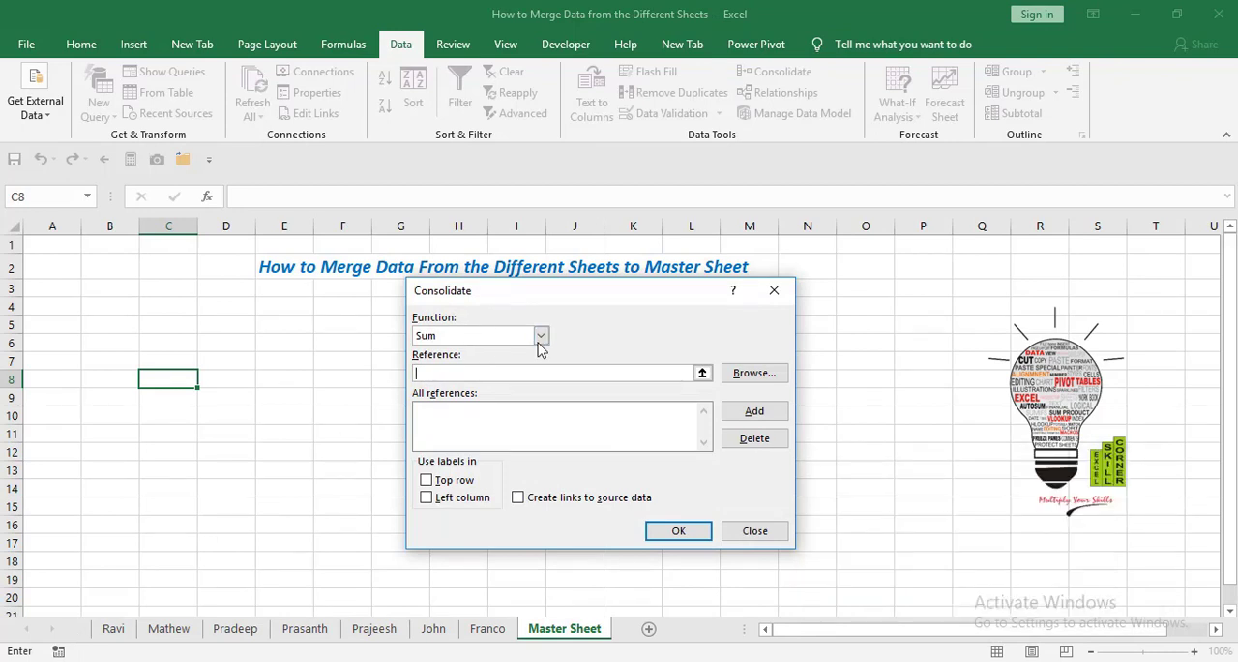
Add the full table C8:O13 from the first salesman sheet, including its headings, to the consolidation references.
left_click(703, 373)
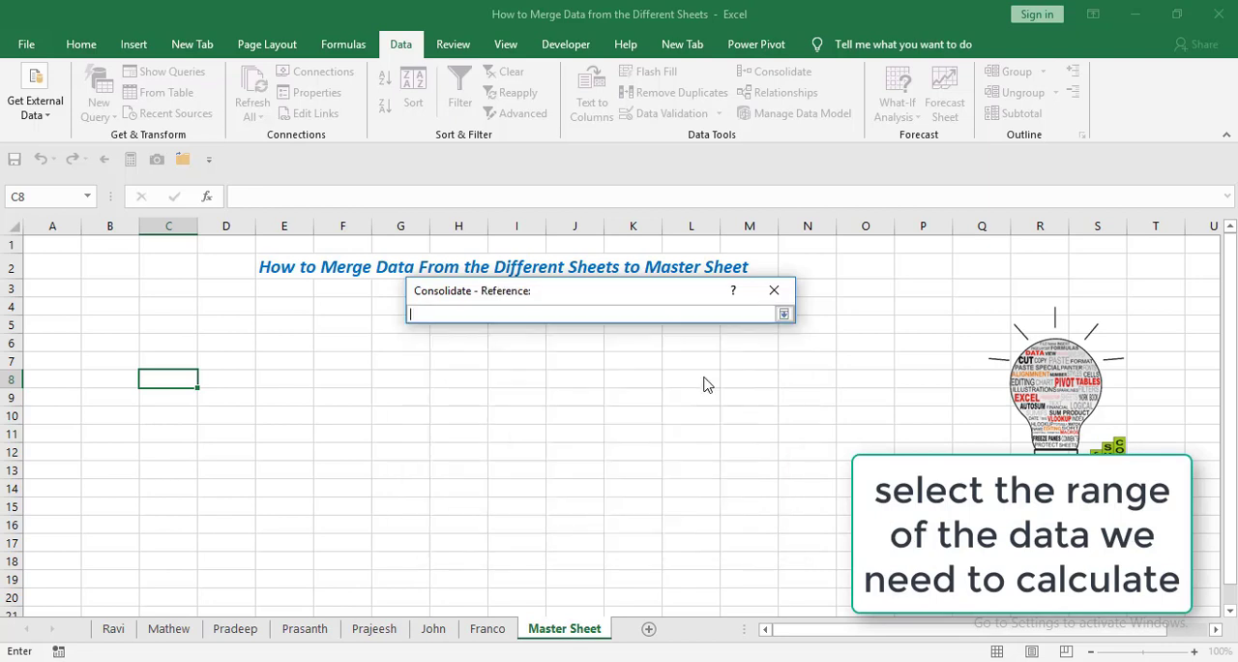
left_click(110, 630)
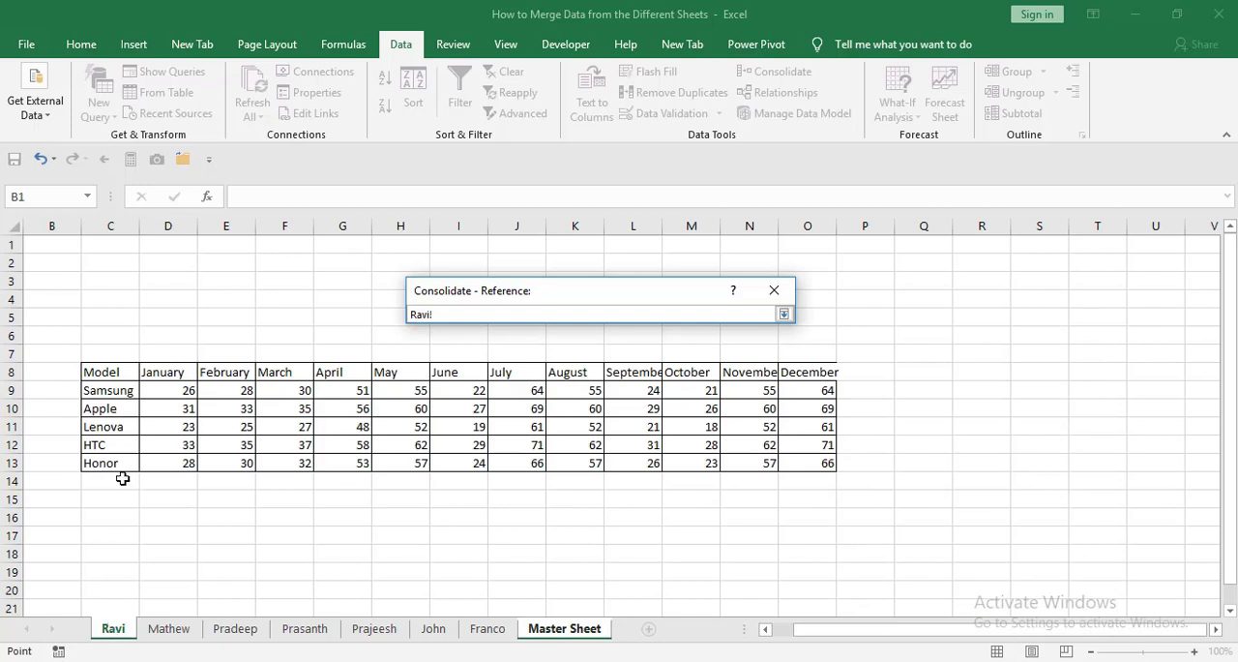
left_click(108, 390)
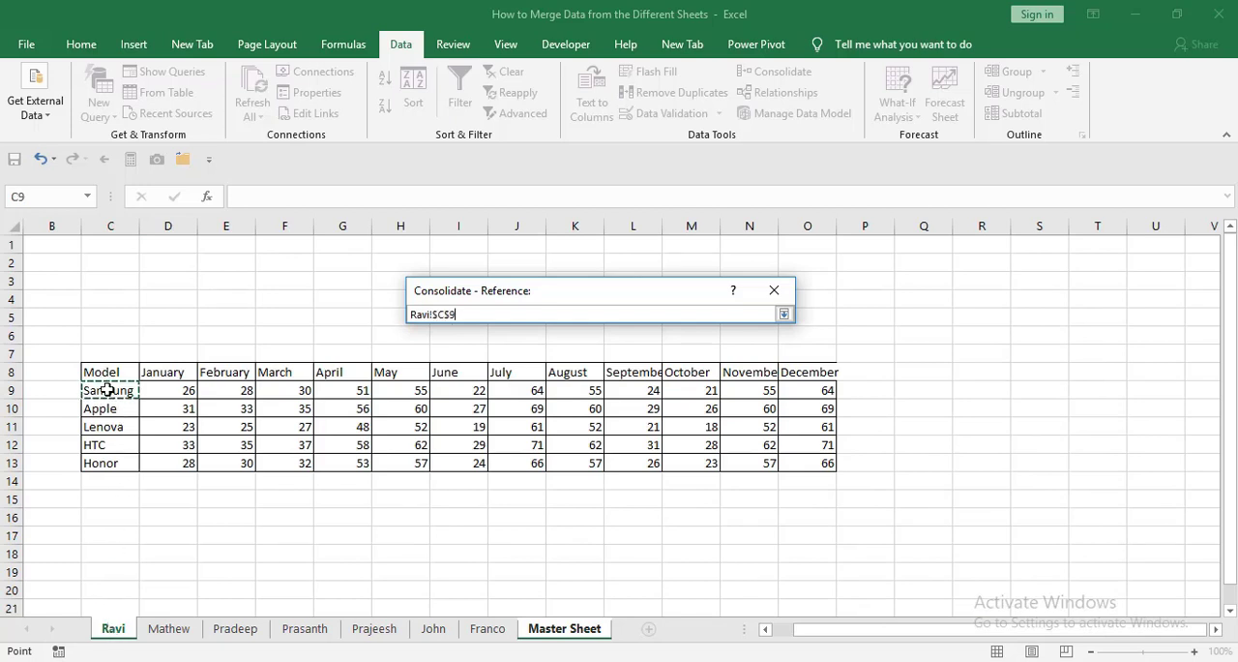
key("Up")
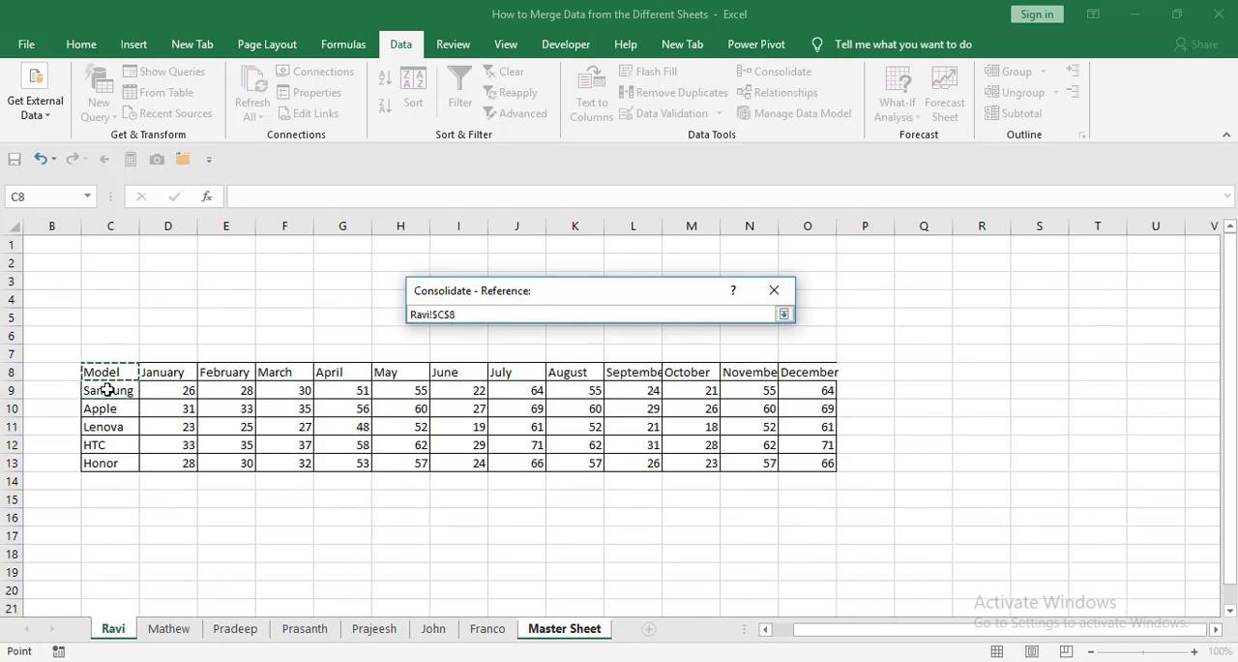
key("ctrl+shift+Down")
key("shift+Right")
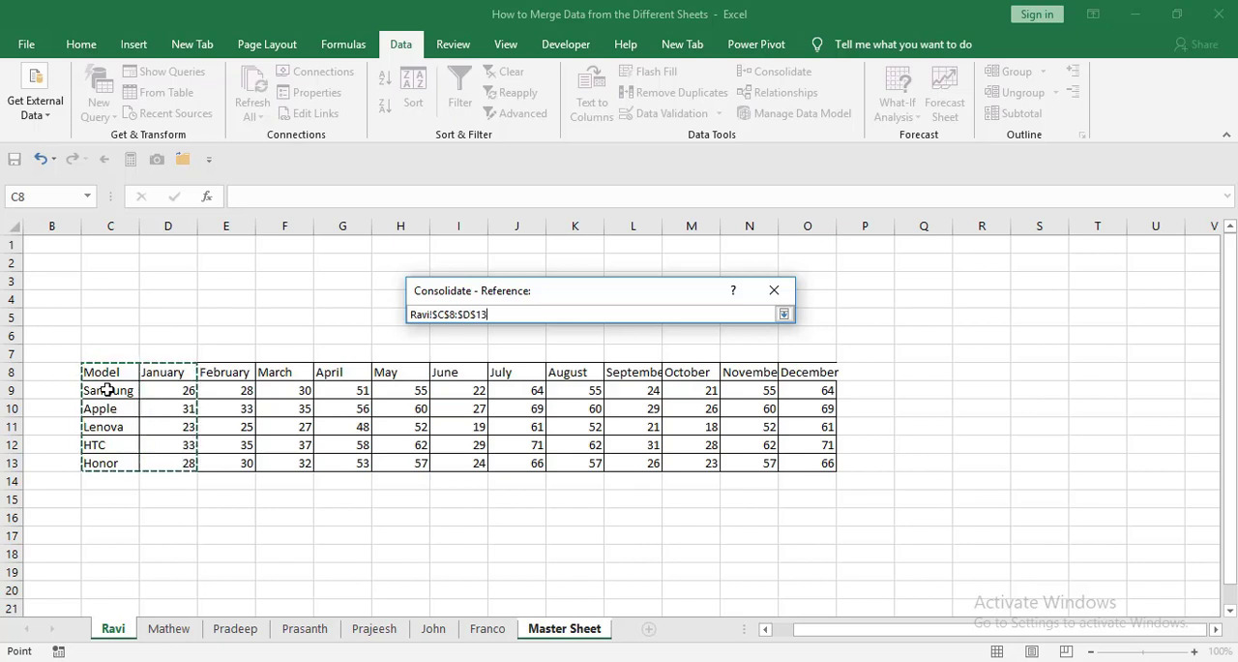
key("shift+Right")
key("shift+Right")
key("shift+Right")
key("shift+Right")
key("shift+Right")
key("shift+Right")
key("shift+Right")
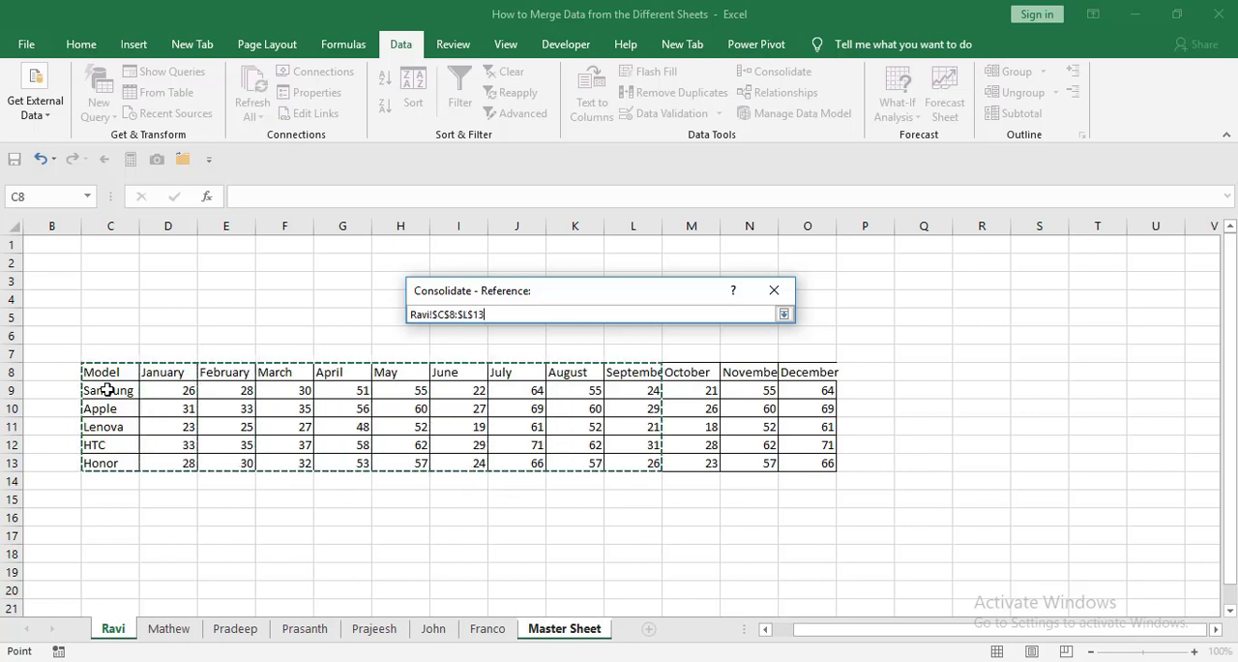
key("shift+Right")
key("shift+Right")
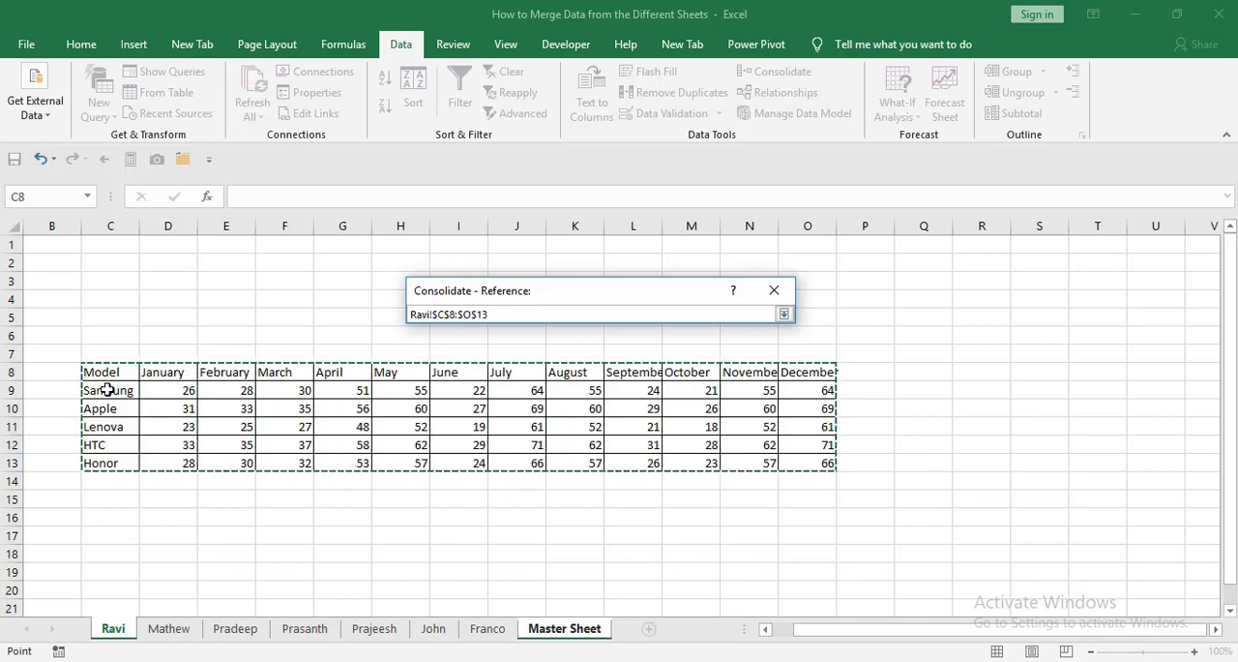
left_click(784, 316)
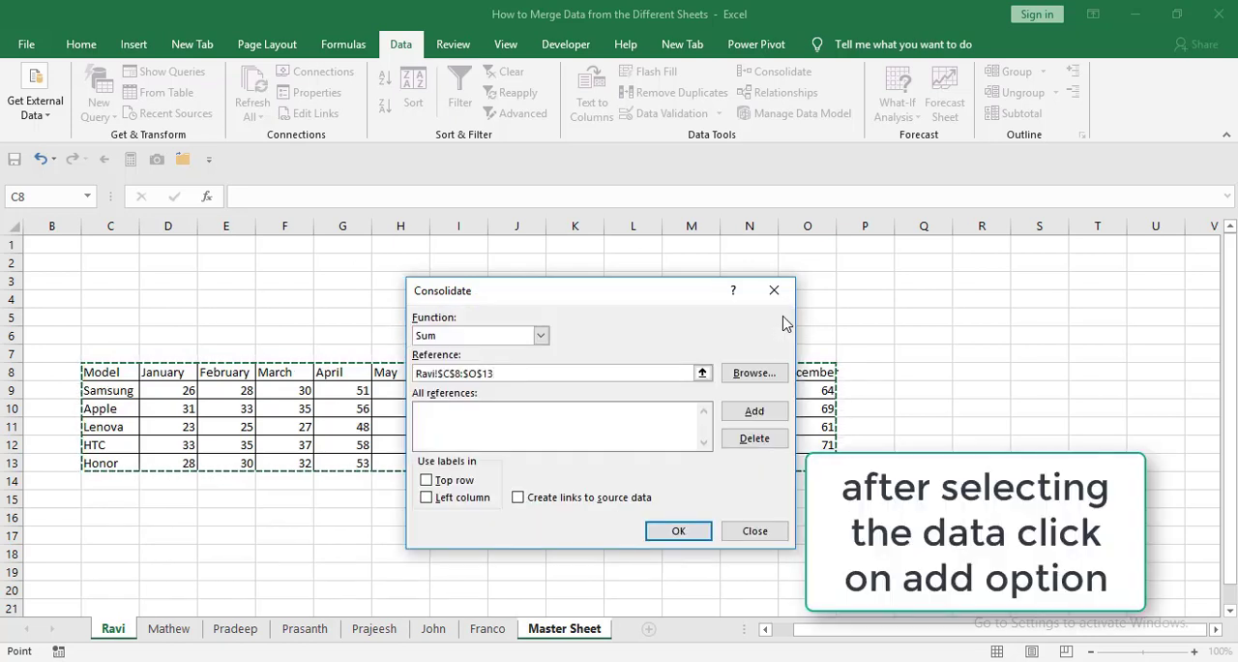
left_click(748, 412)
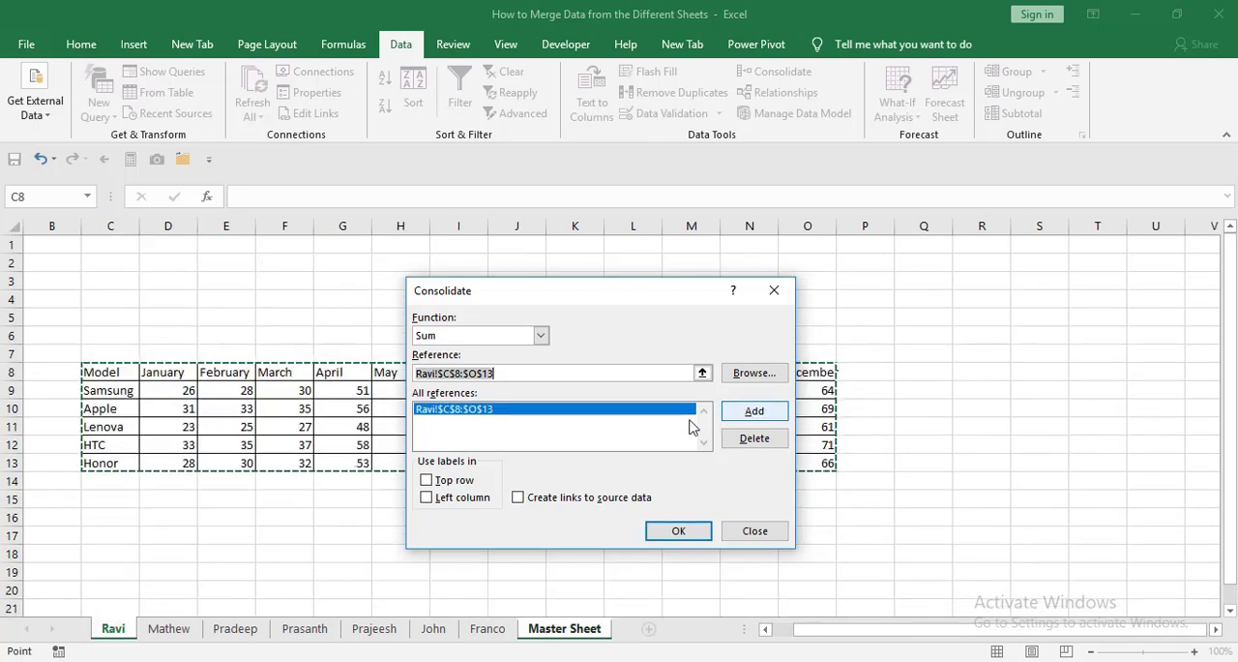
Add the table range B5:N10 from the second salesman sheet to the consolidation references.
left_click(169, 629)
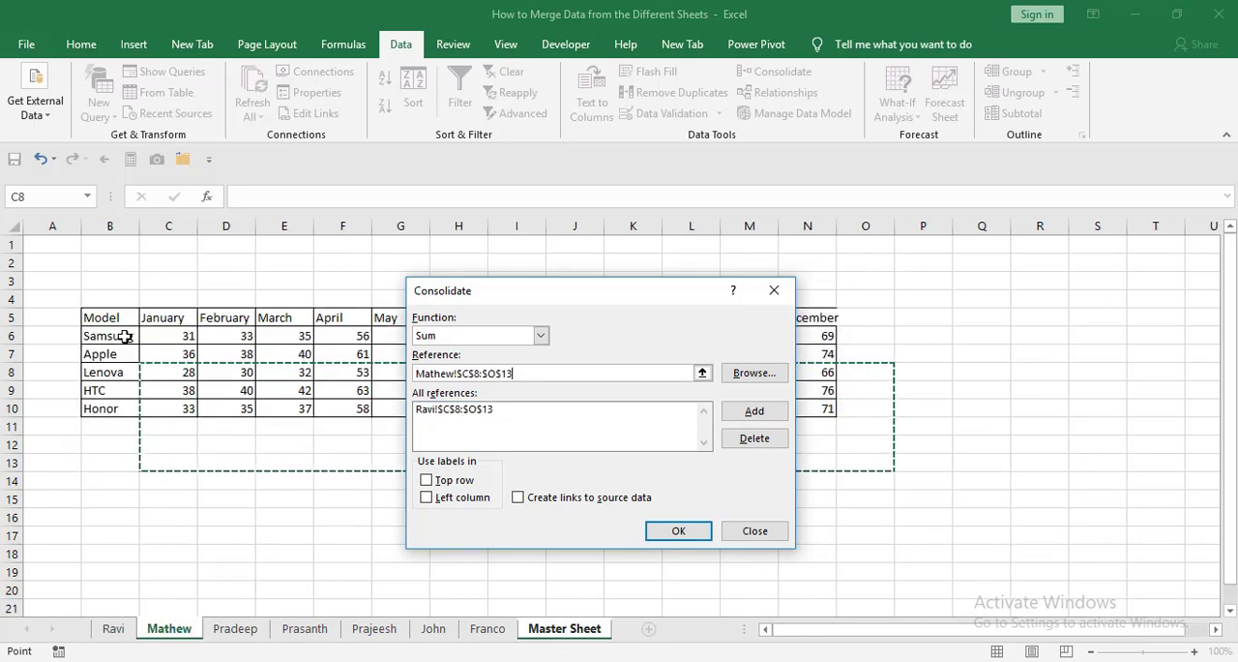
left_click(109, 317)
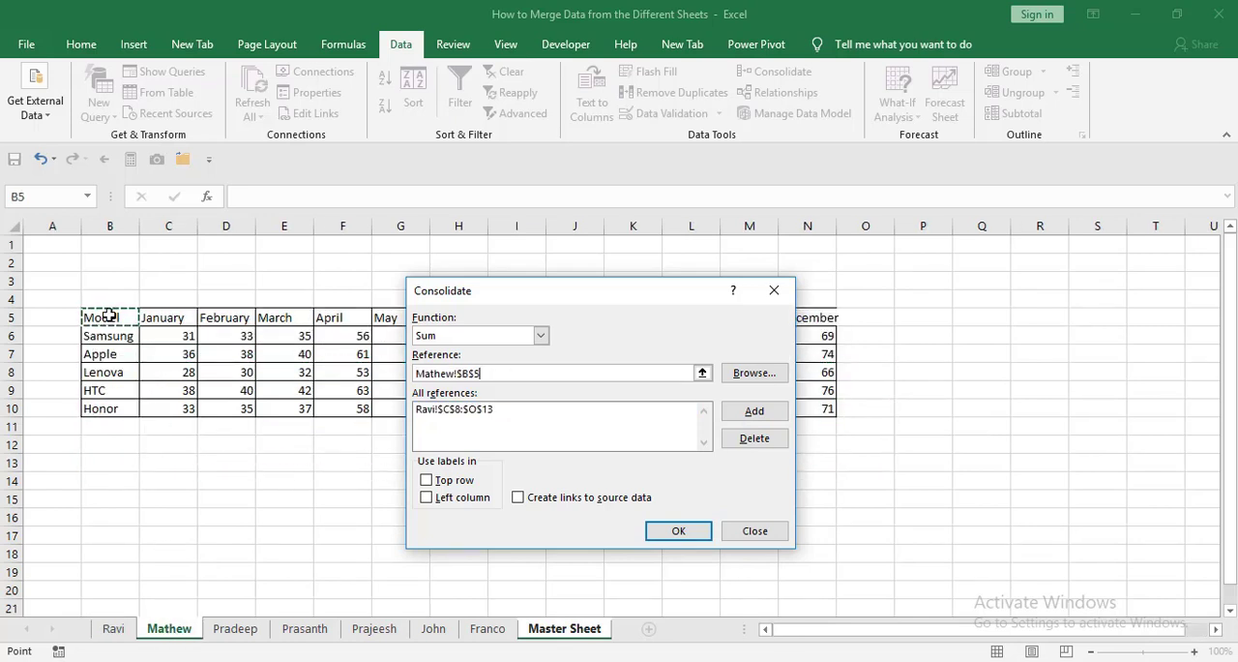
key("ctrl+shift+Down")
key("ctrl+shift+Right")
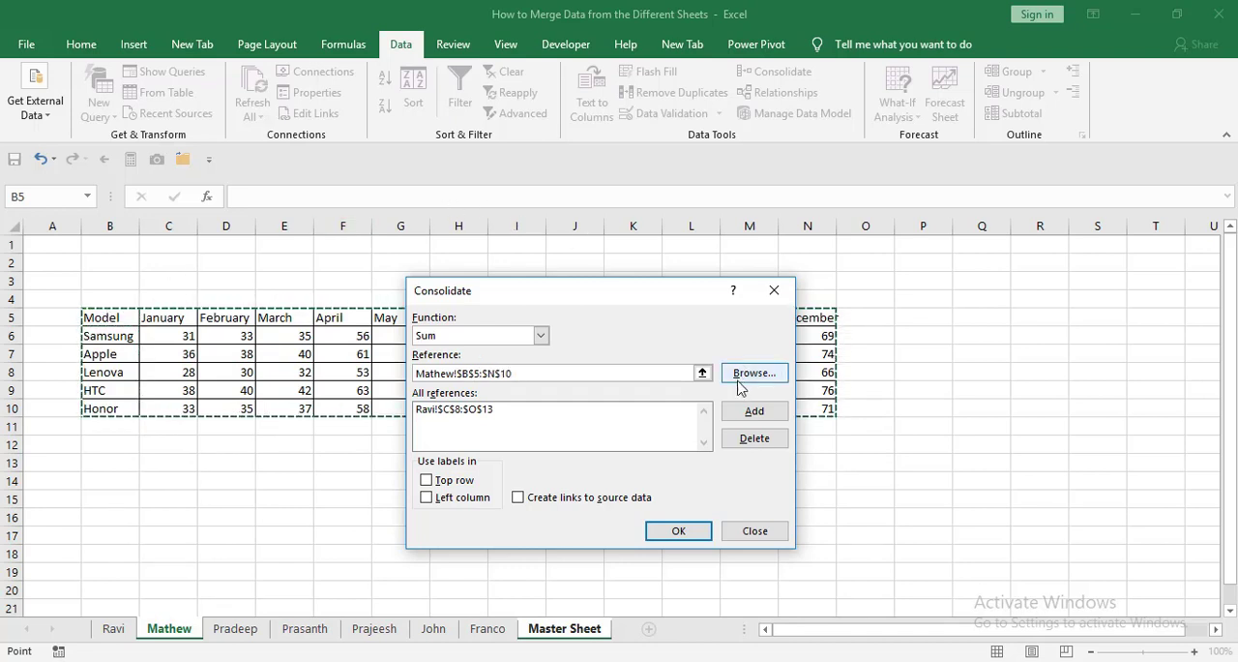
left_click(750, 413)
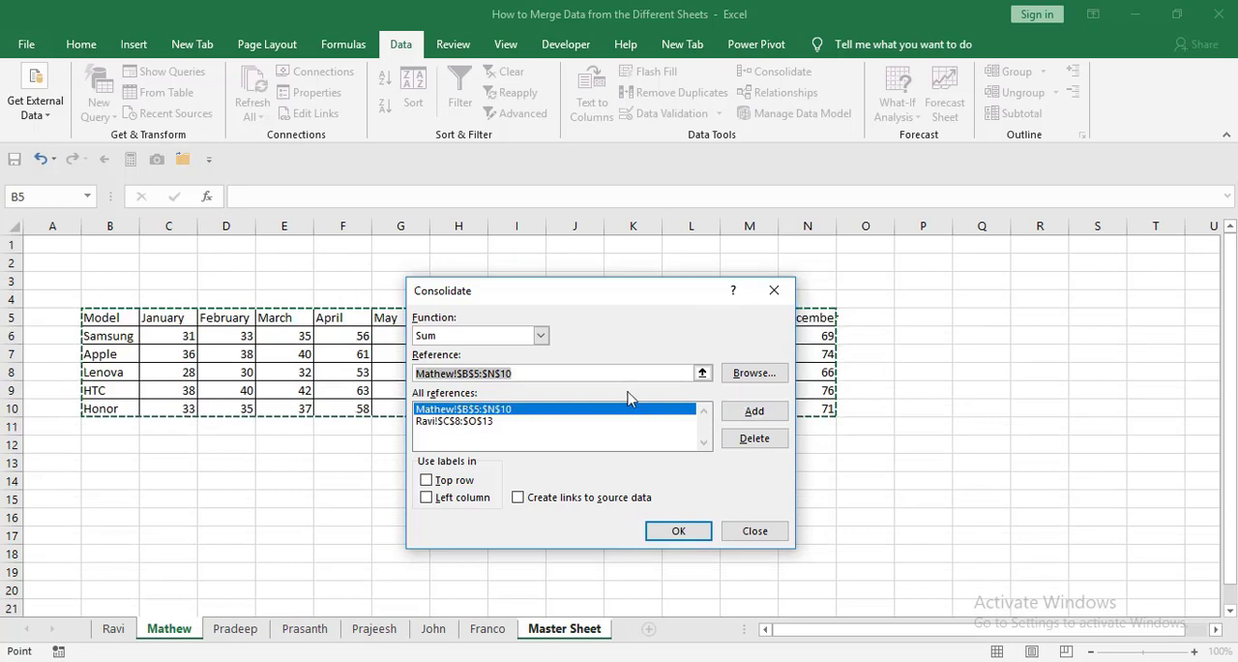
Add the table range B6:N11 from the third salesman sheet to the consolidation references.
left_click(235, 629)
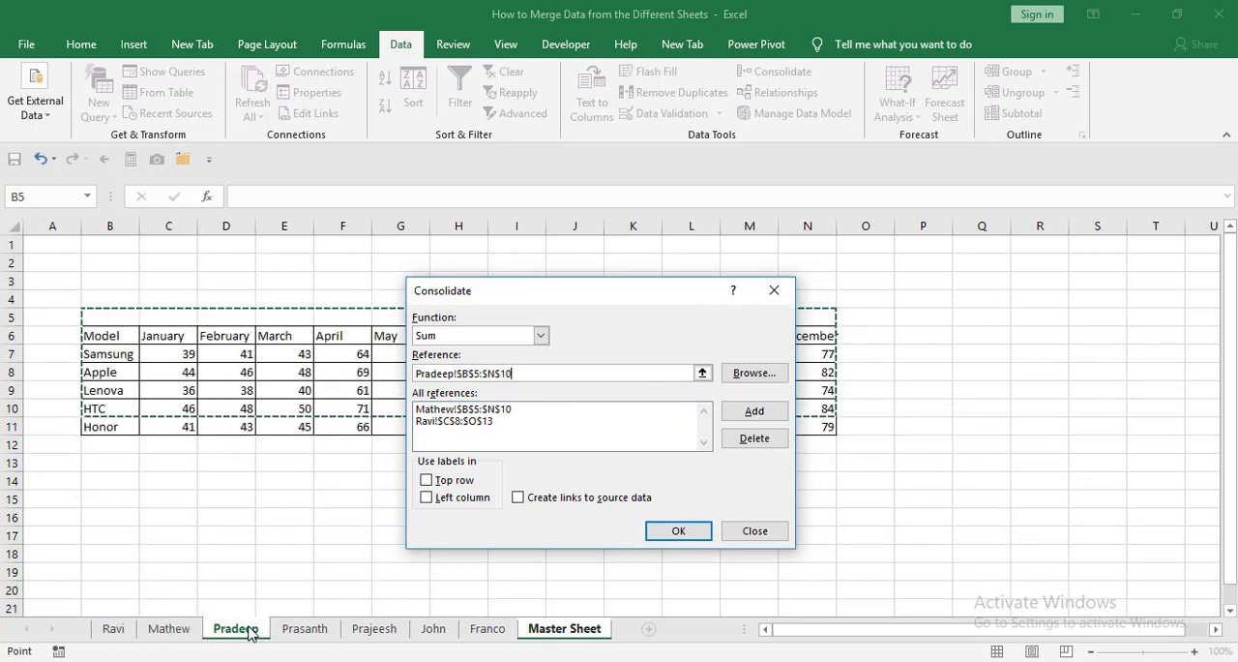
left_click(107, 335)
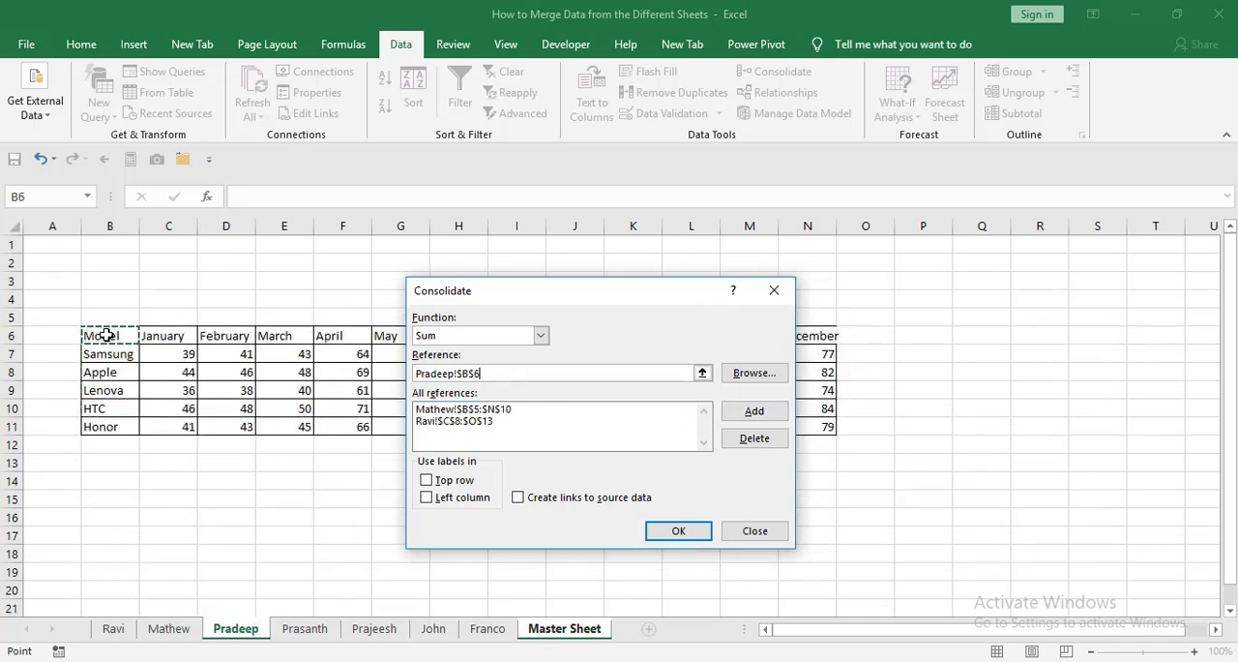
key("ctrl+shift+Down")
key("ctrl+shift+Right")
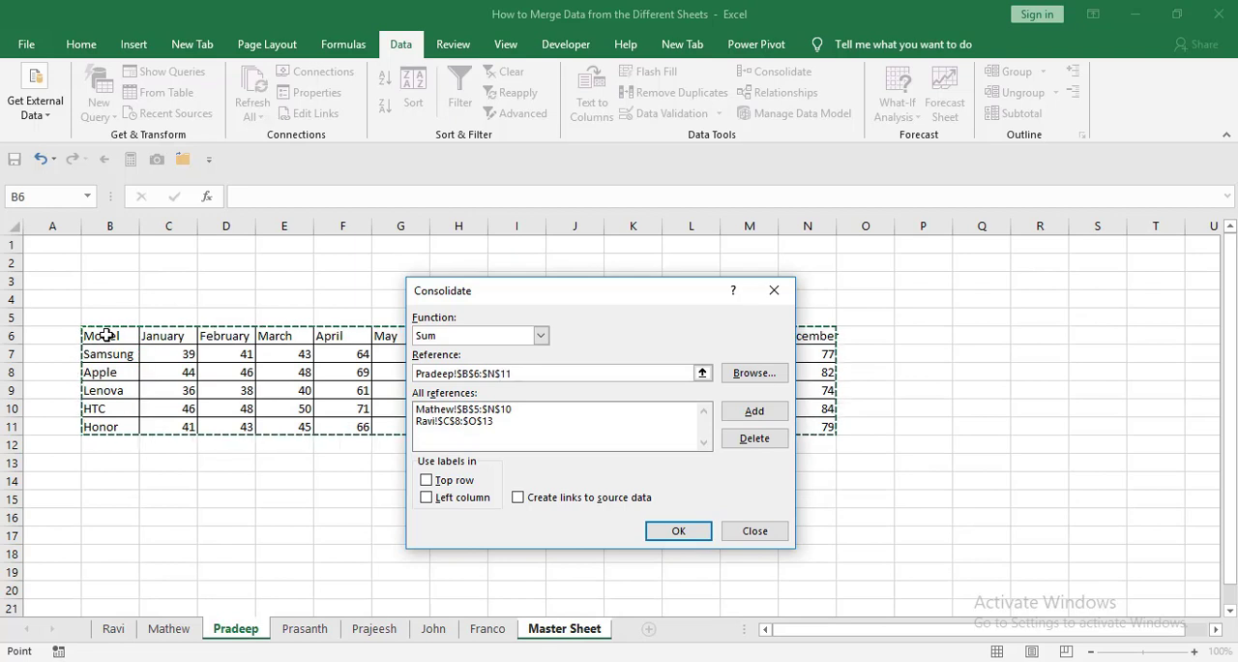
left_click(755, 413)
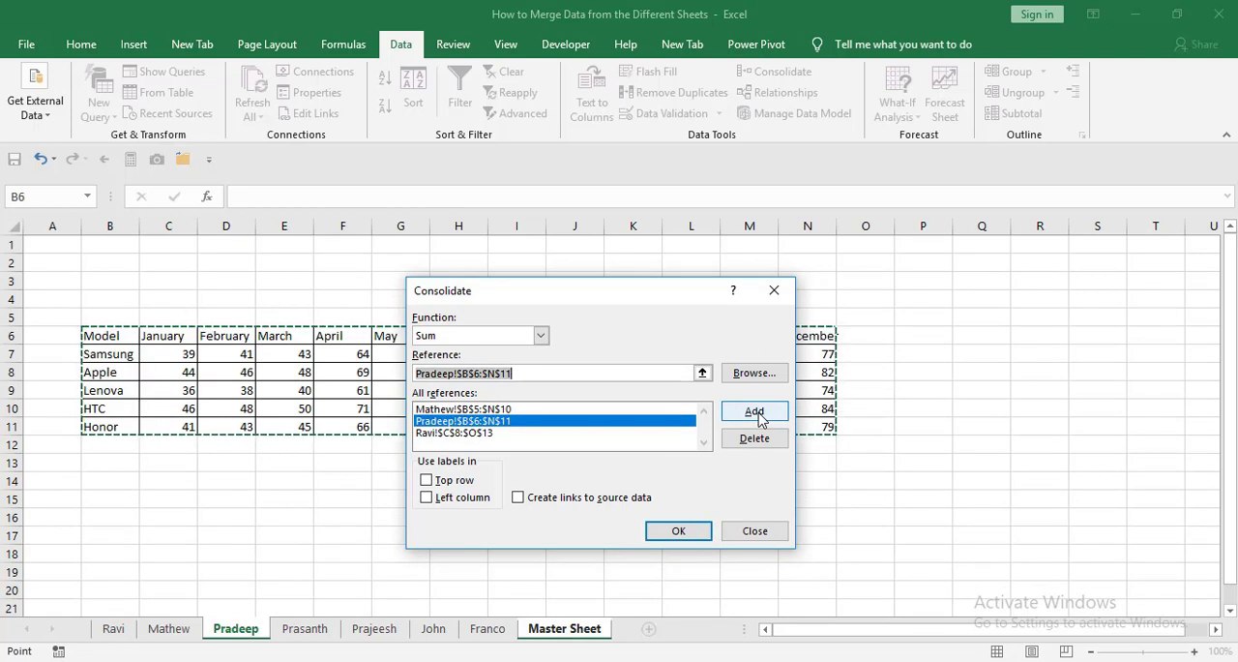
Add the range B6:N11 from each of the fourth to seventh salesman sheets to the consolidation references.
left_click(317, 630)
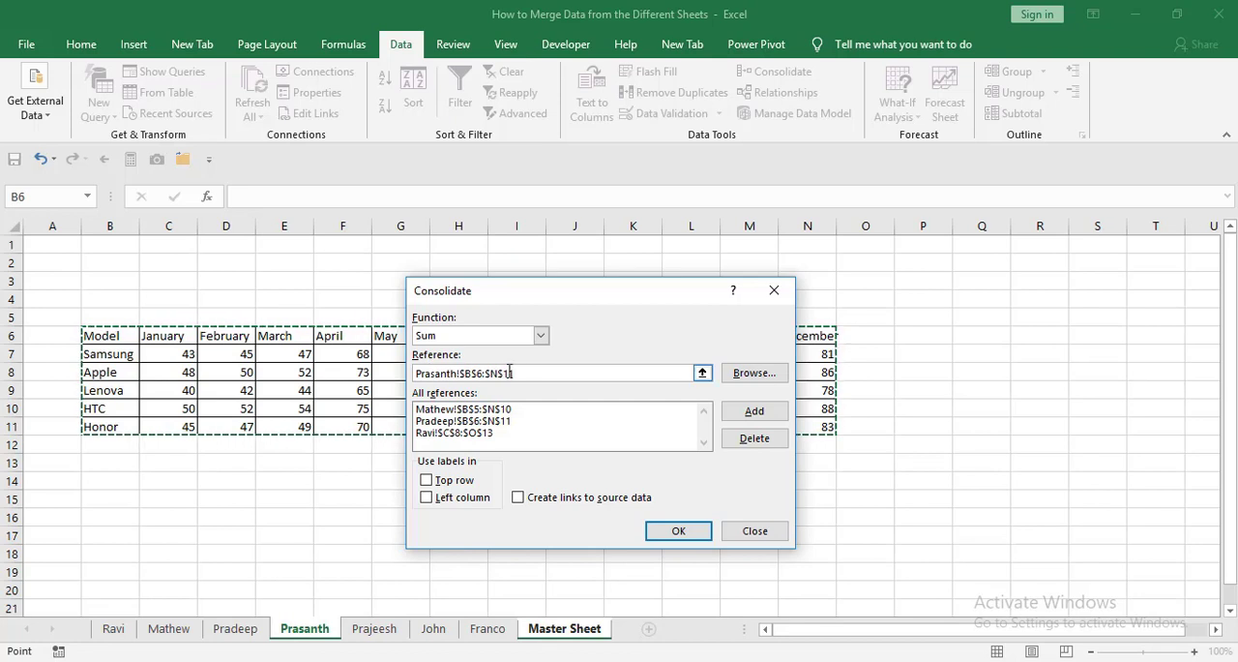
left_click(755, 411)
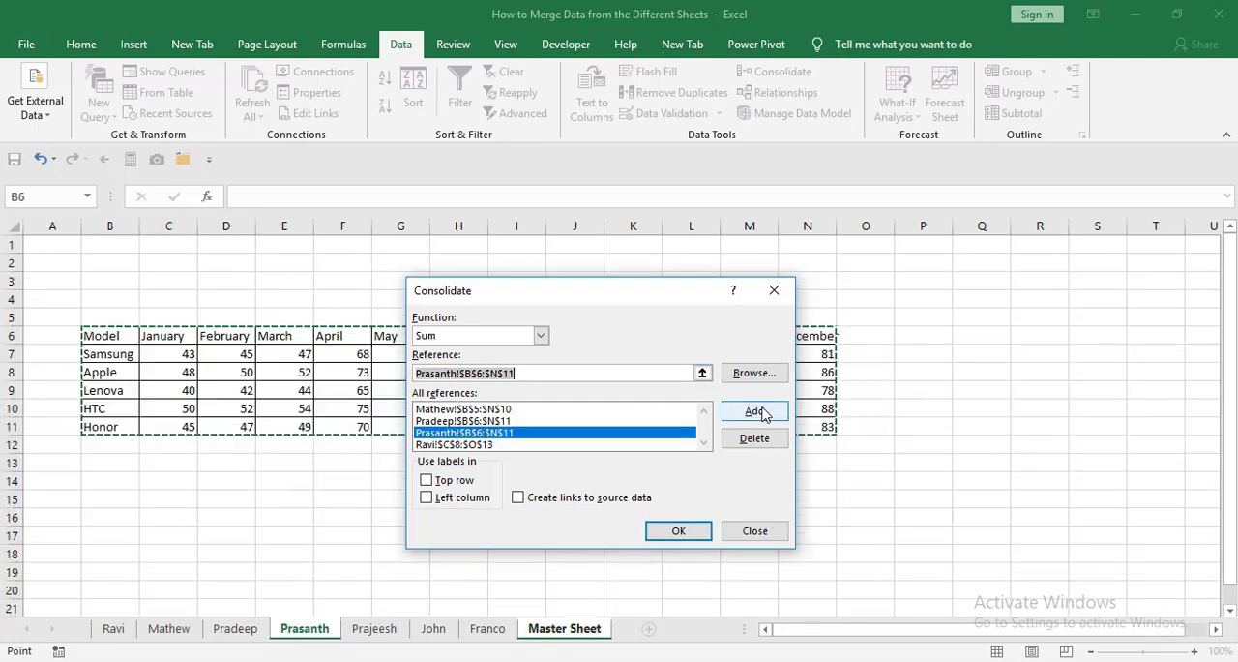
left_click(374, 629)
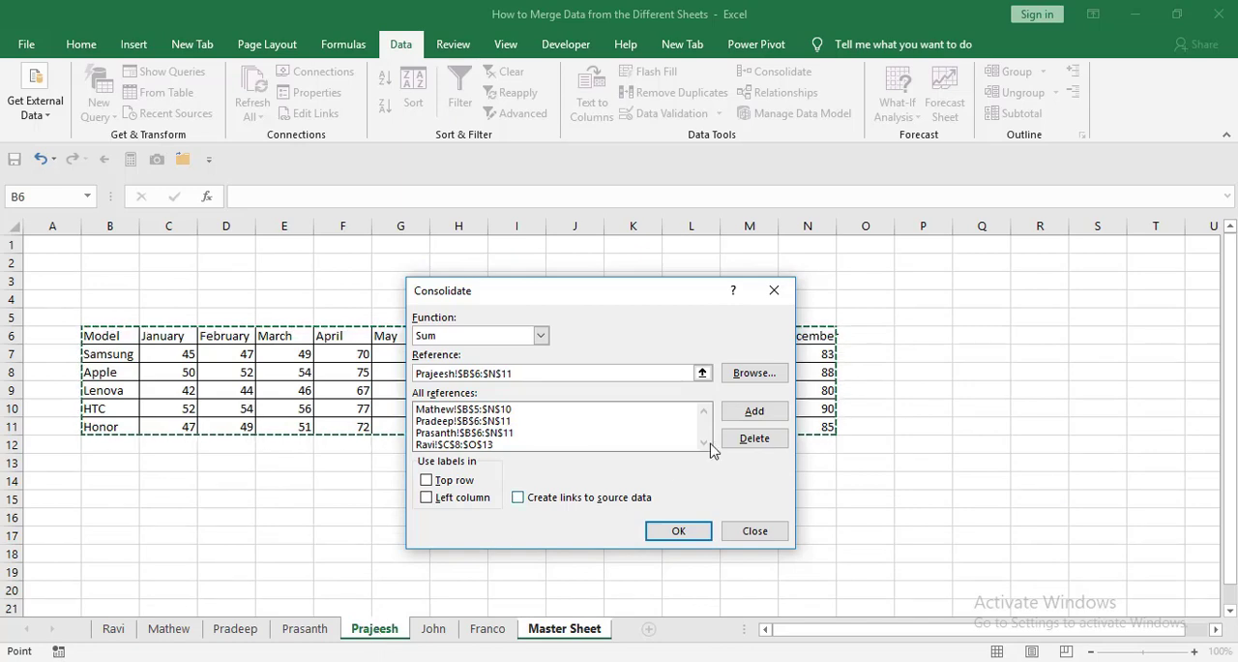
left_click(756, 412)
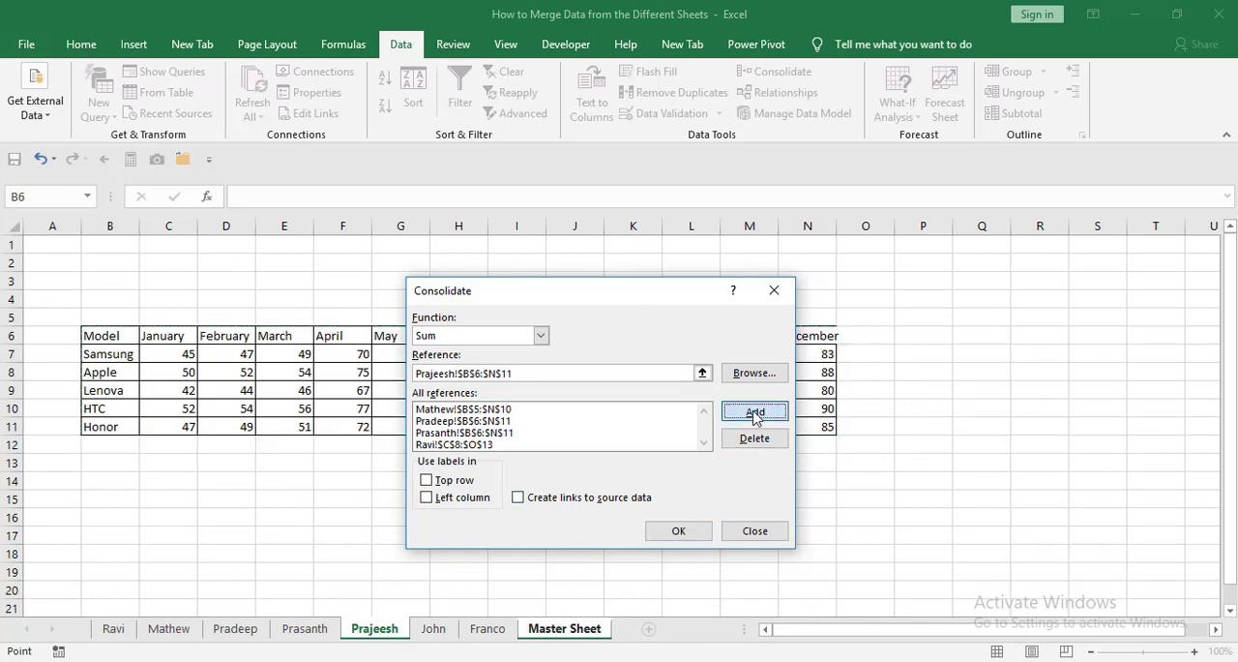
left_click(435, 634)
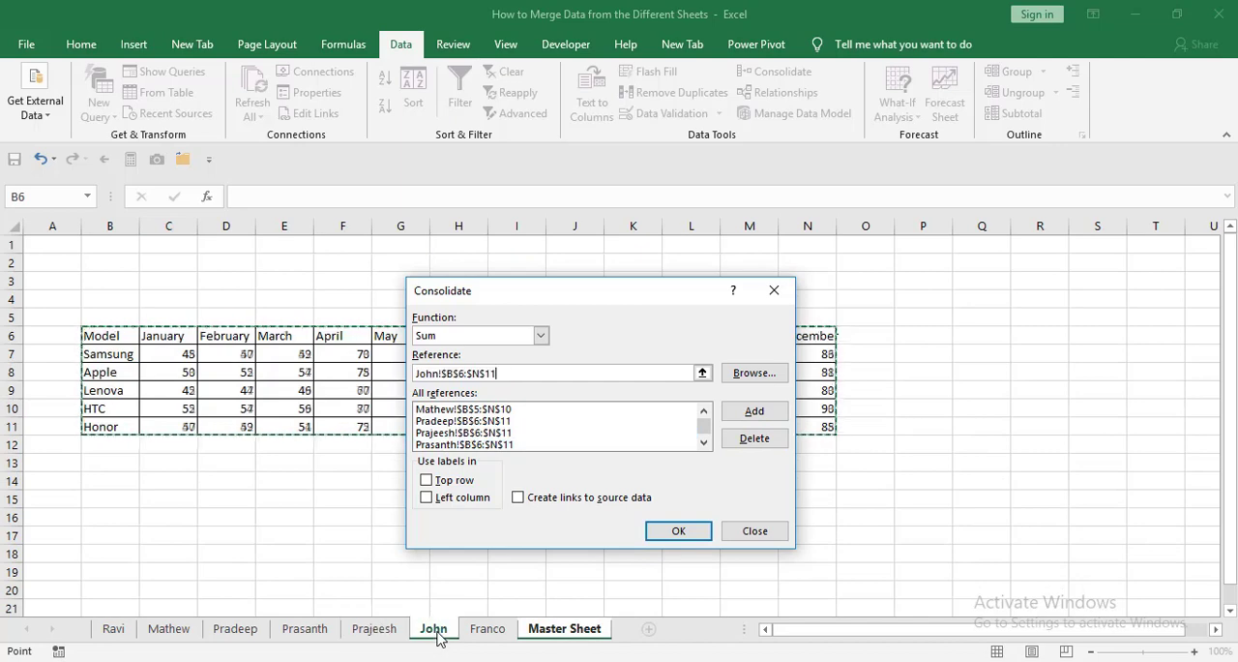
left_click(743, 418)
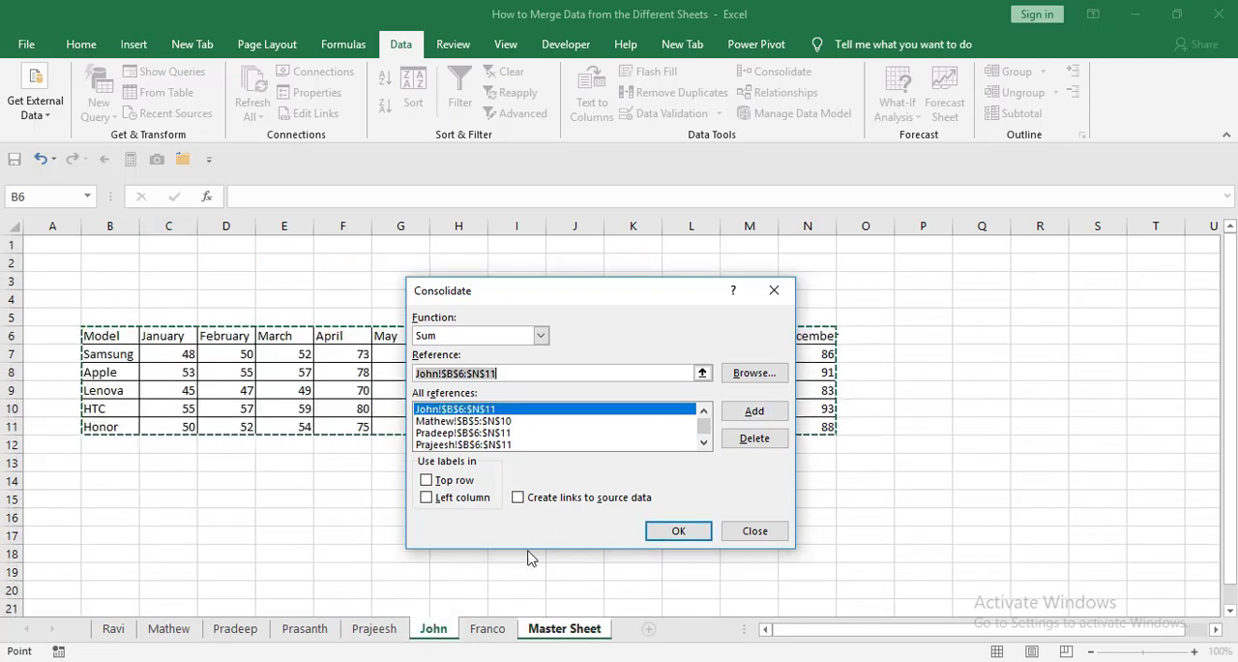
left_click(489, 632)
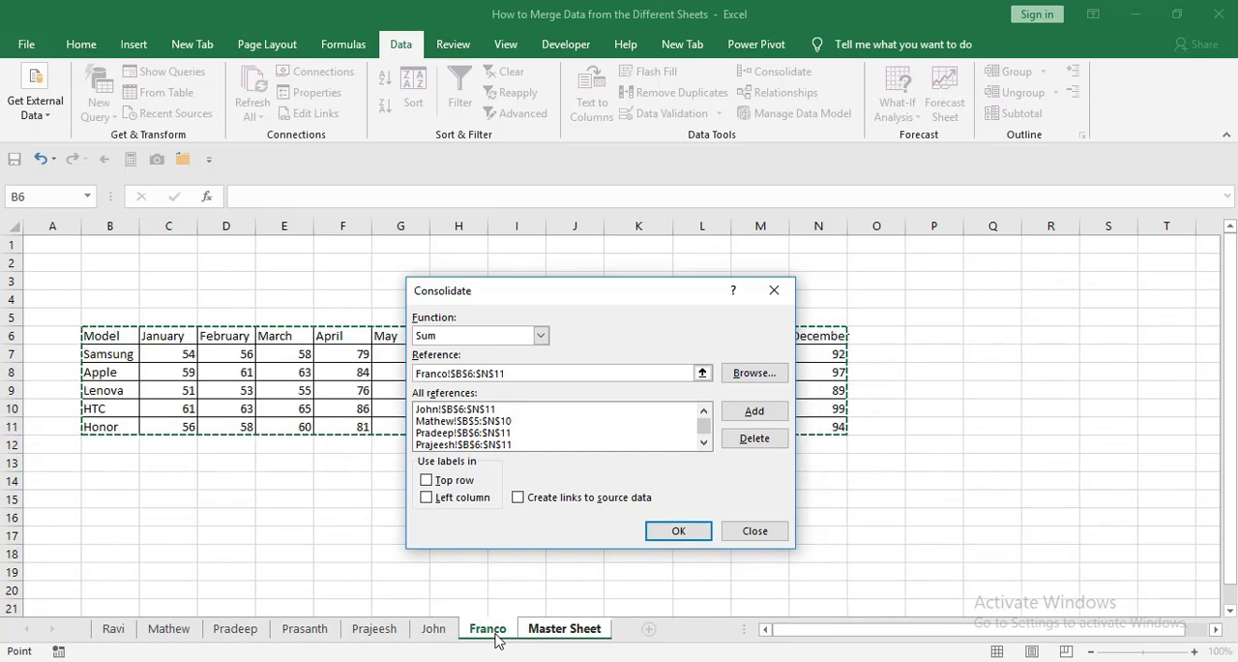
left_click(754, 412)
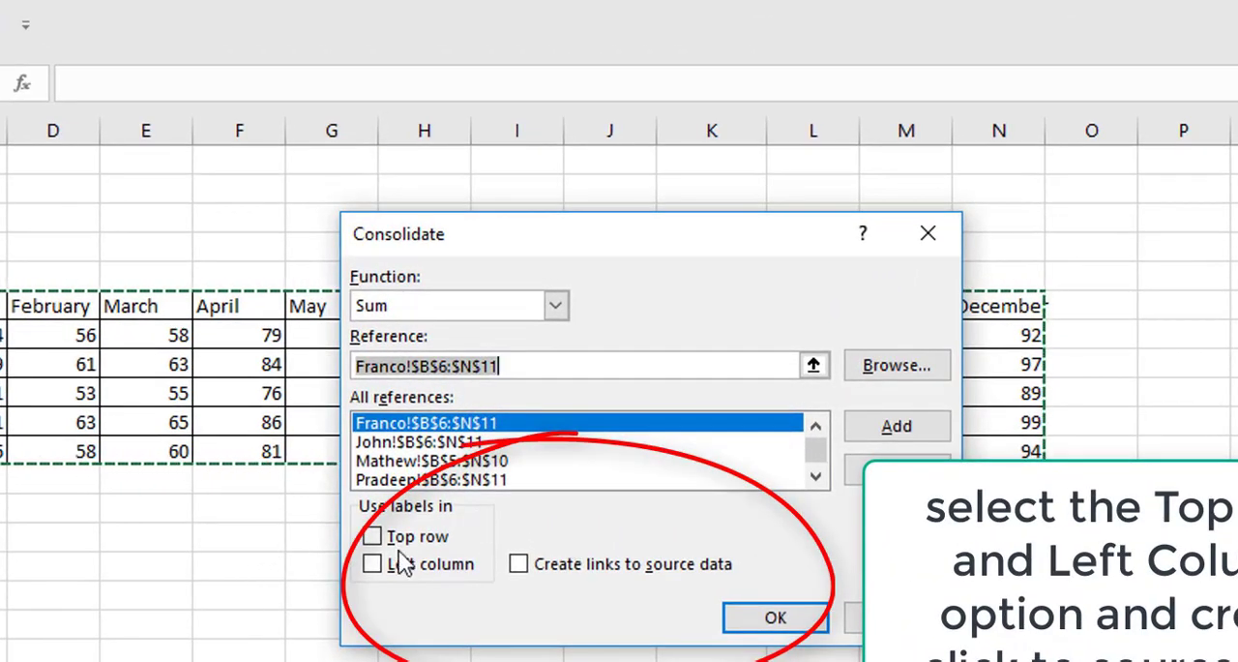
Use the top row and left column as labels, create links to source data, and run the consolidation.
left_click(374, 538)
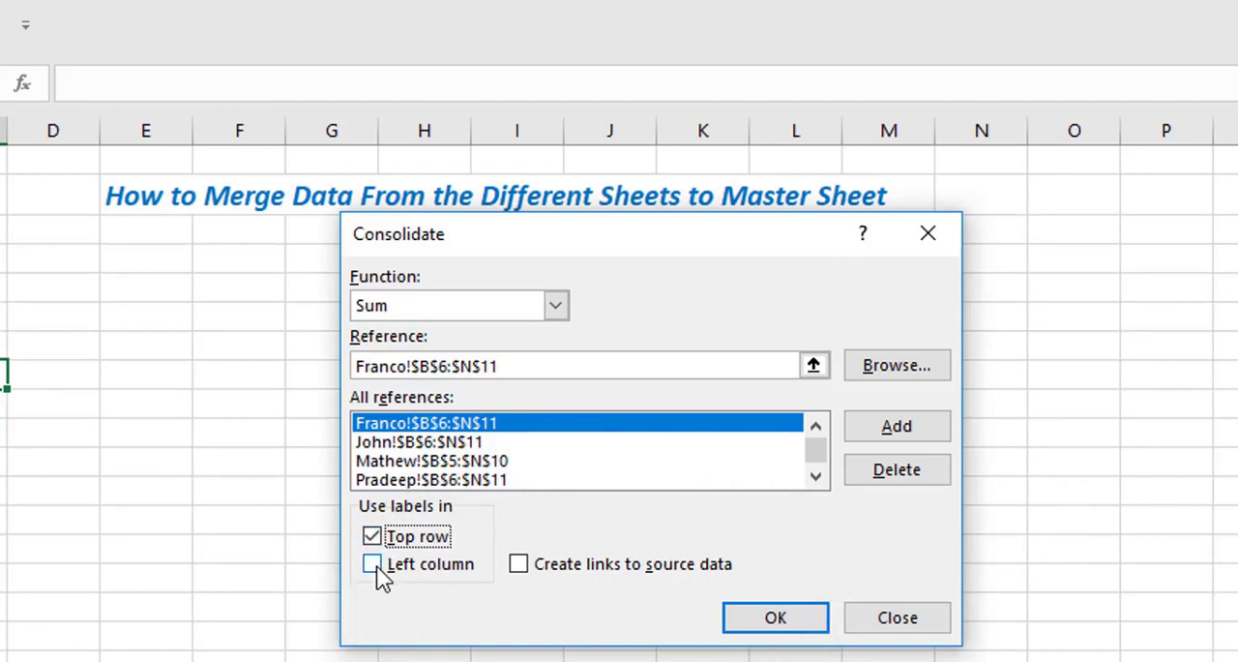
left_click(373, 565)
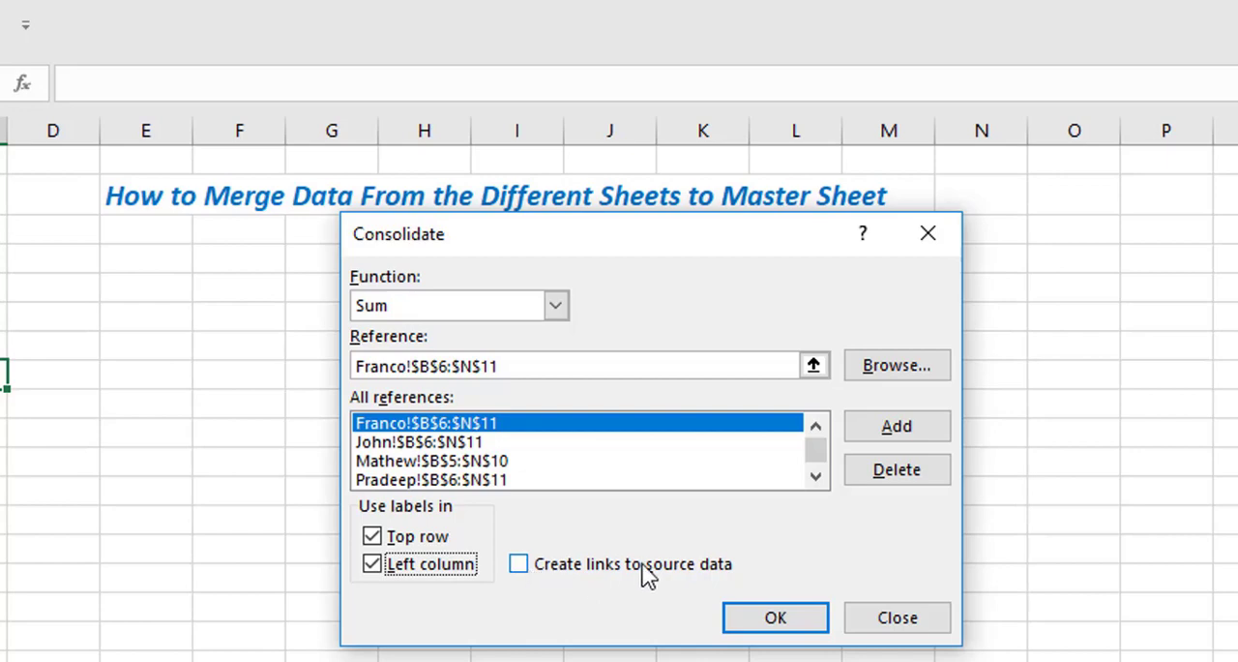
left_click(520, 566)
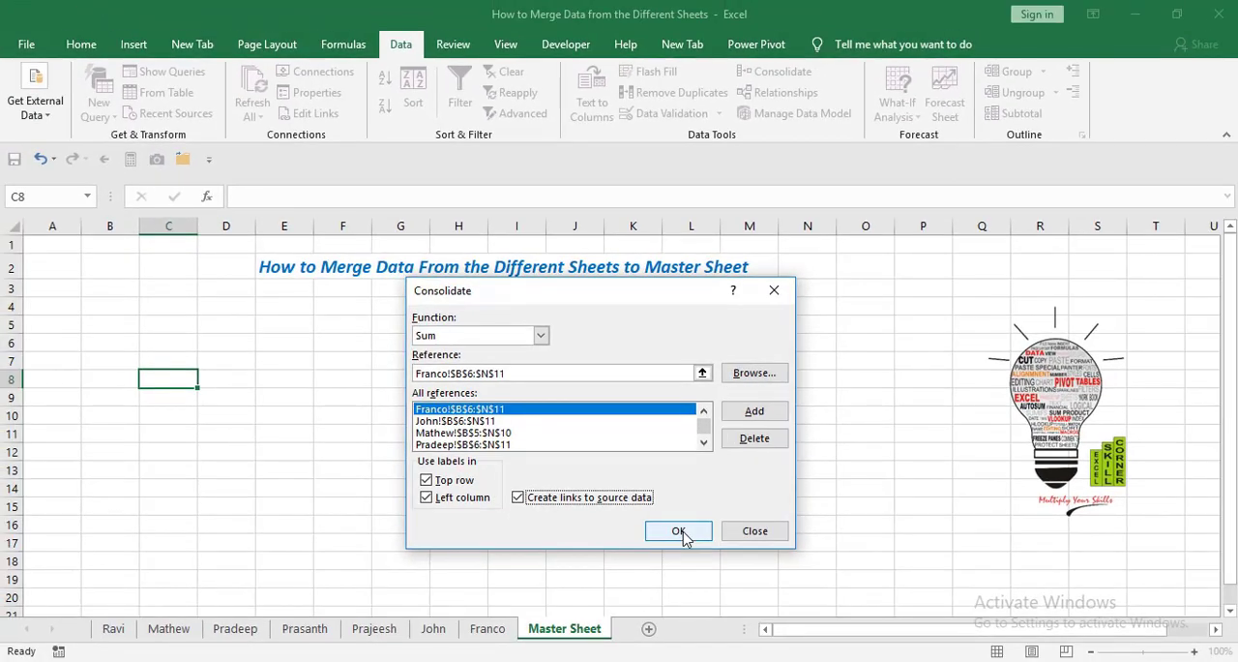
left_click(681, 534)
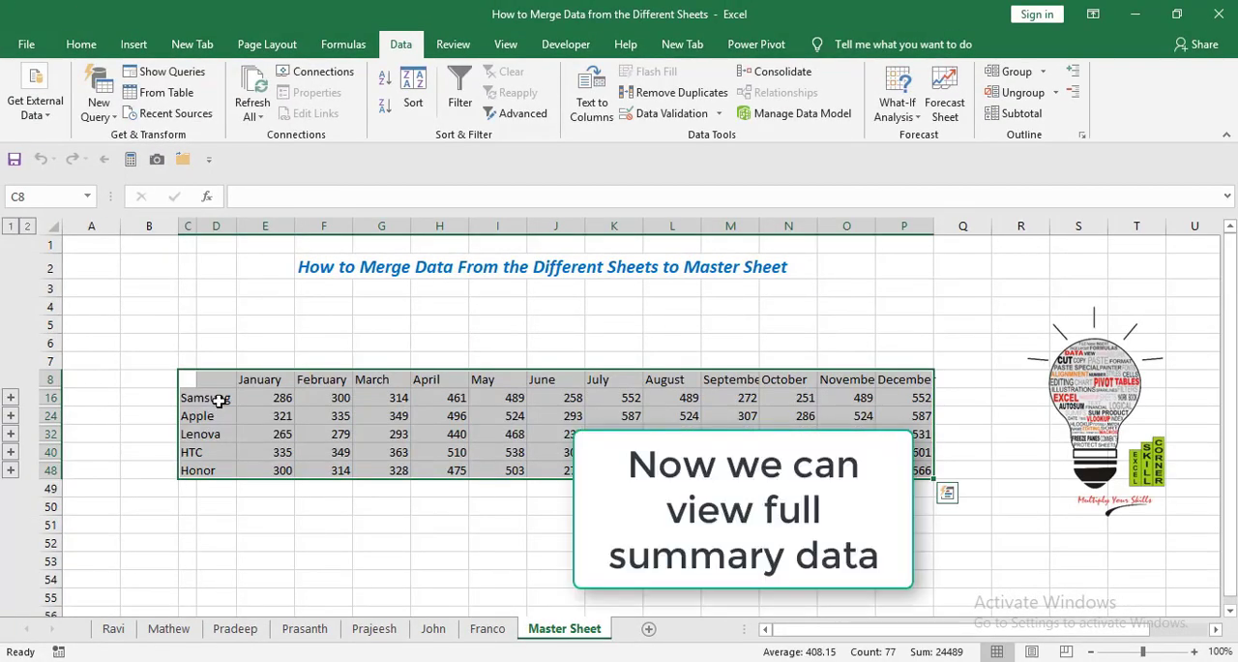
Expand the Samsung group's detail rows and fit the width of column D to its contents.
left_click(278, 396)
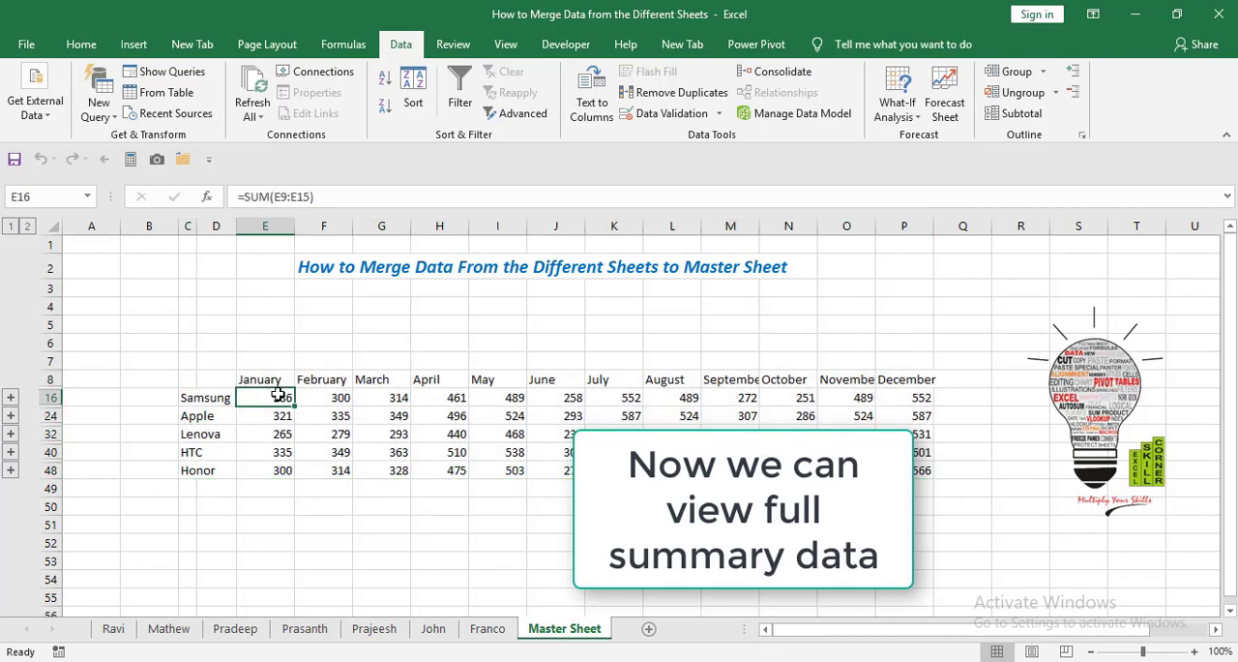
left_click(10, 397)
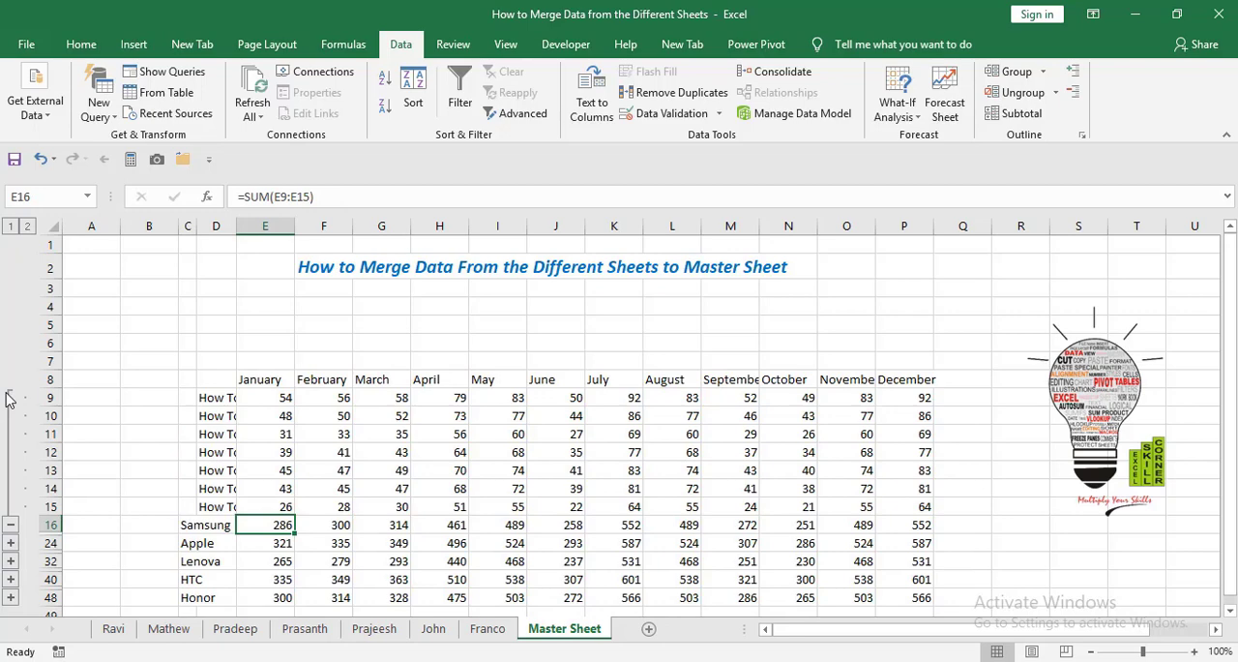
double_click(236, 228)
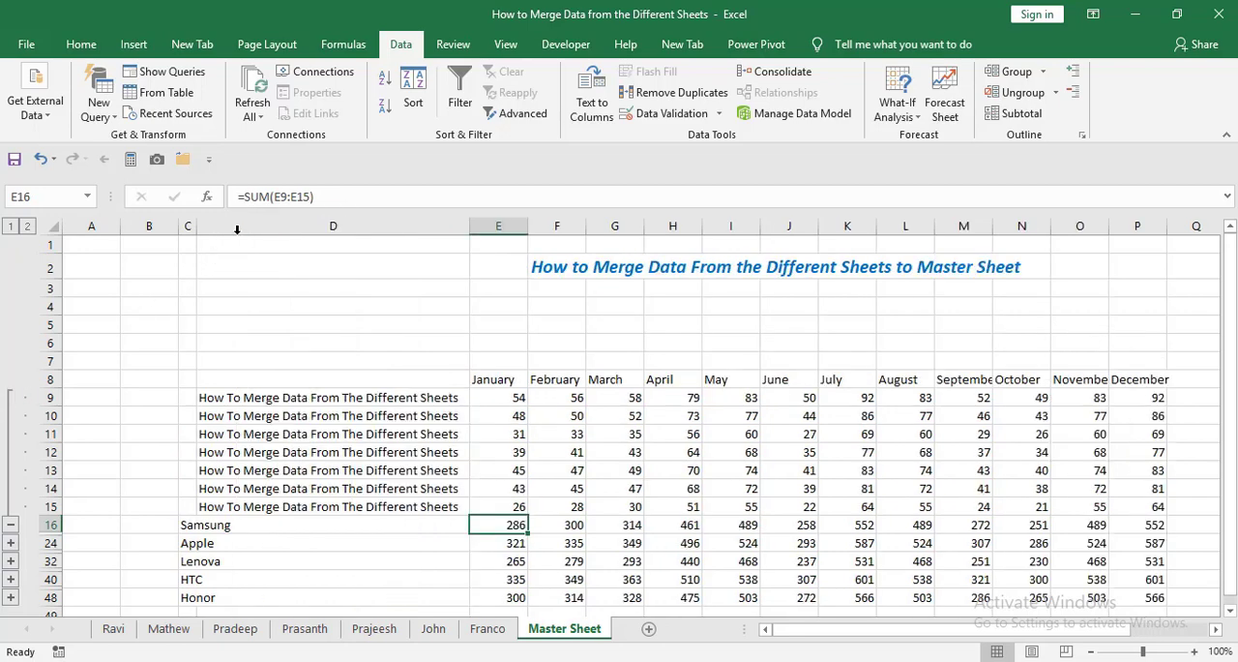
Trace the Samsung January entries in E9:E15 to their source sheets, check the total formula in E16, and collapse the group.
left_click(510, 397)
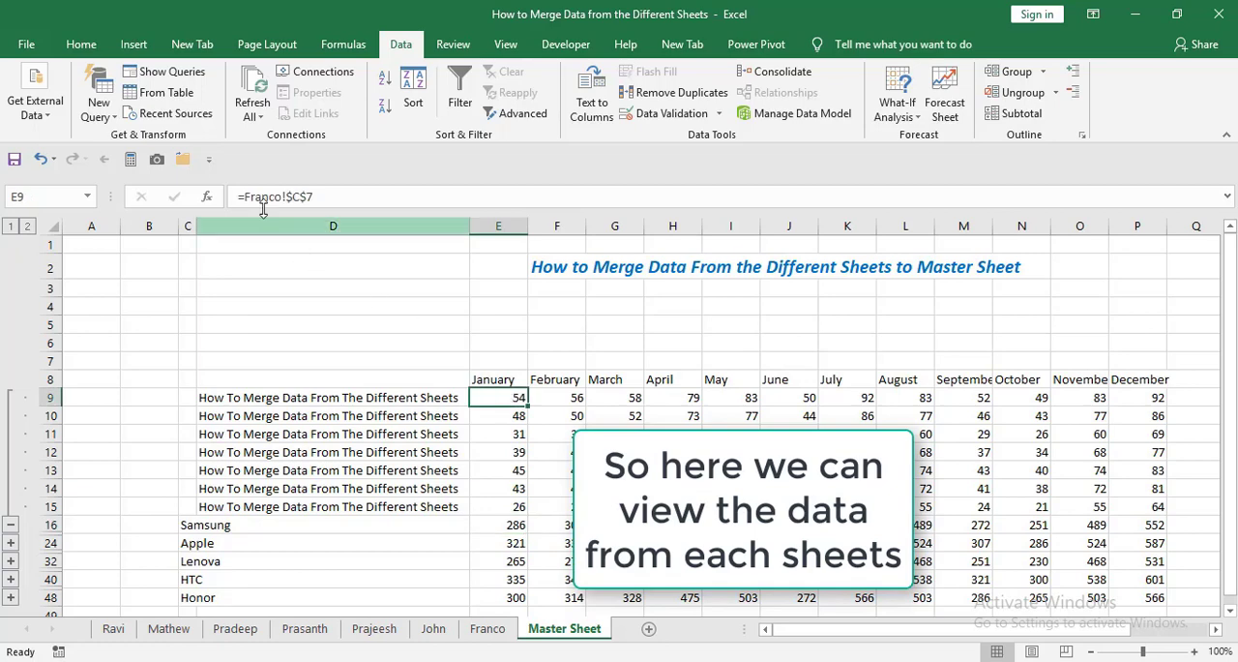
left_click(488, 628)
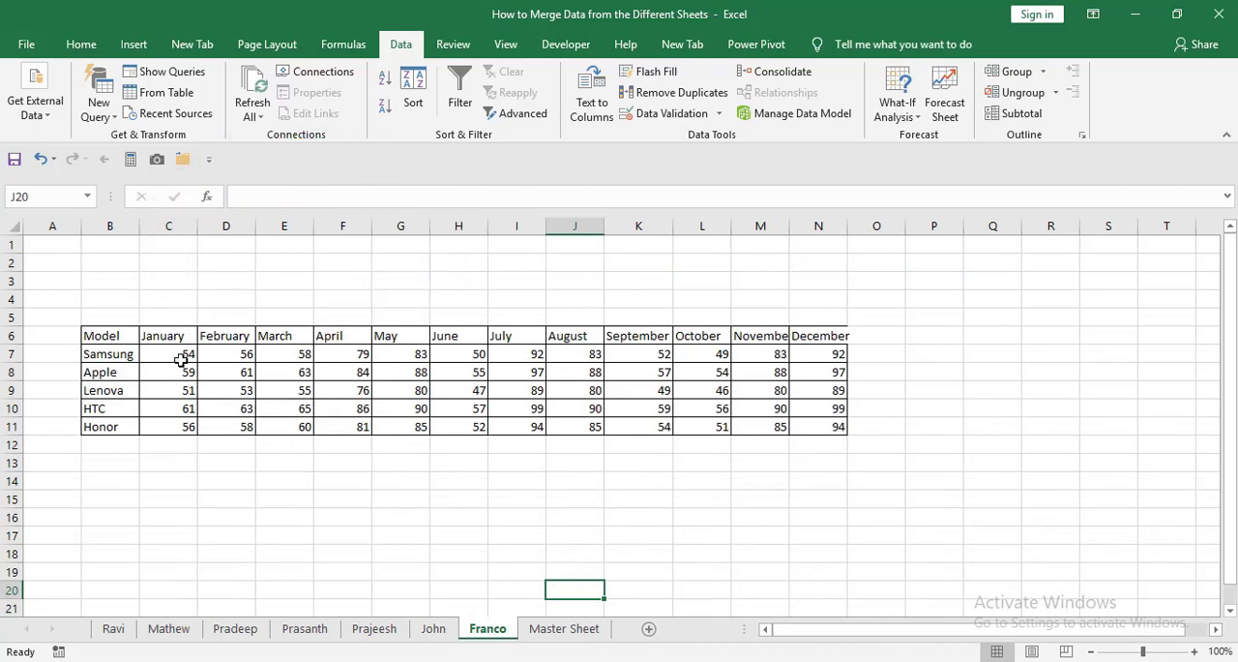
left_click(548, 631)
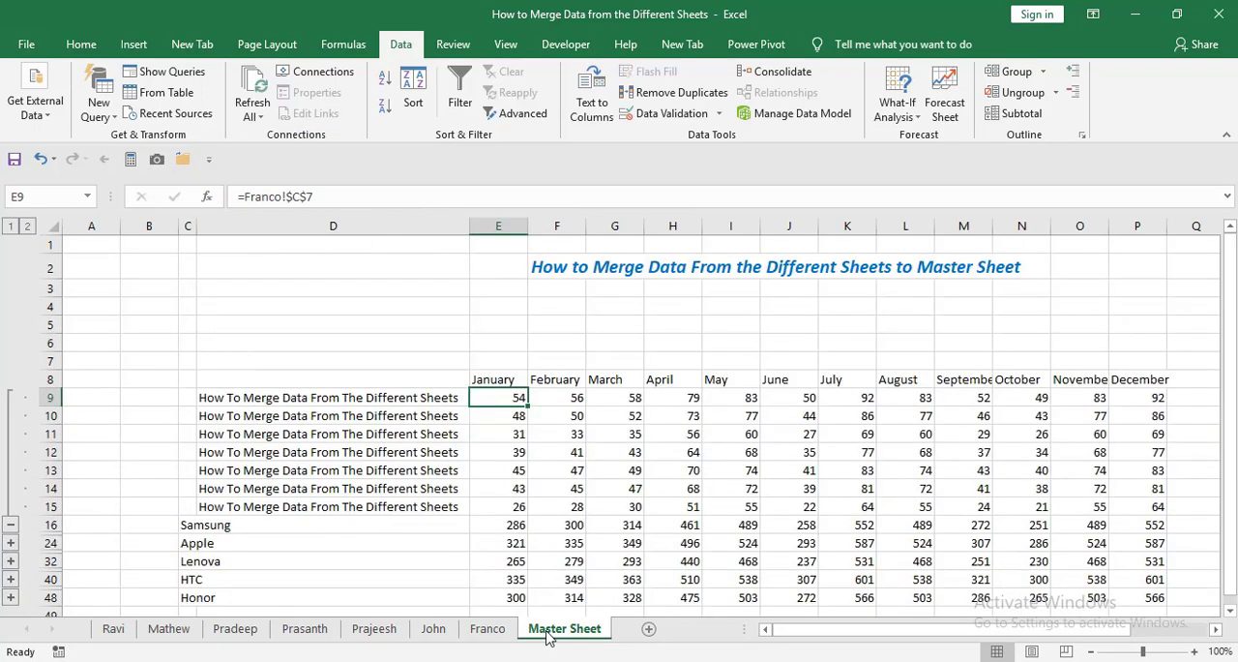
left_click(507, 420)
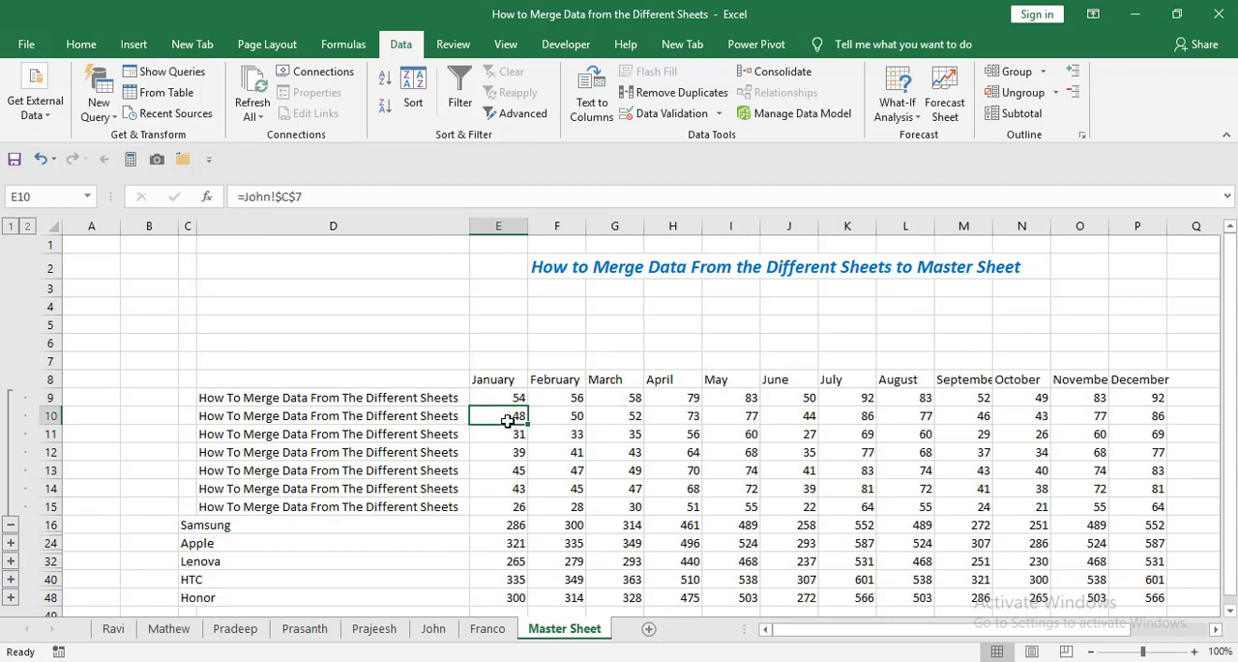
key("Down")
key("Down")
key("Down")
key("Down")
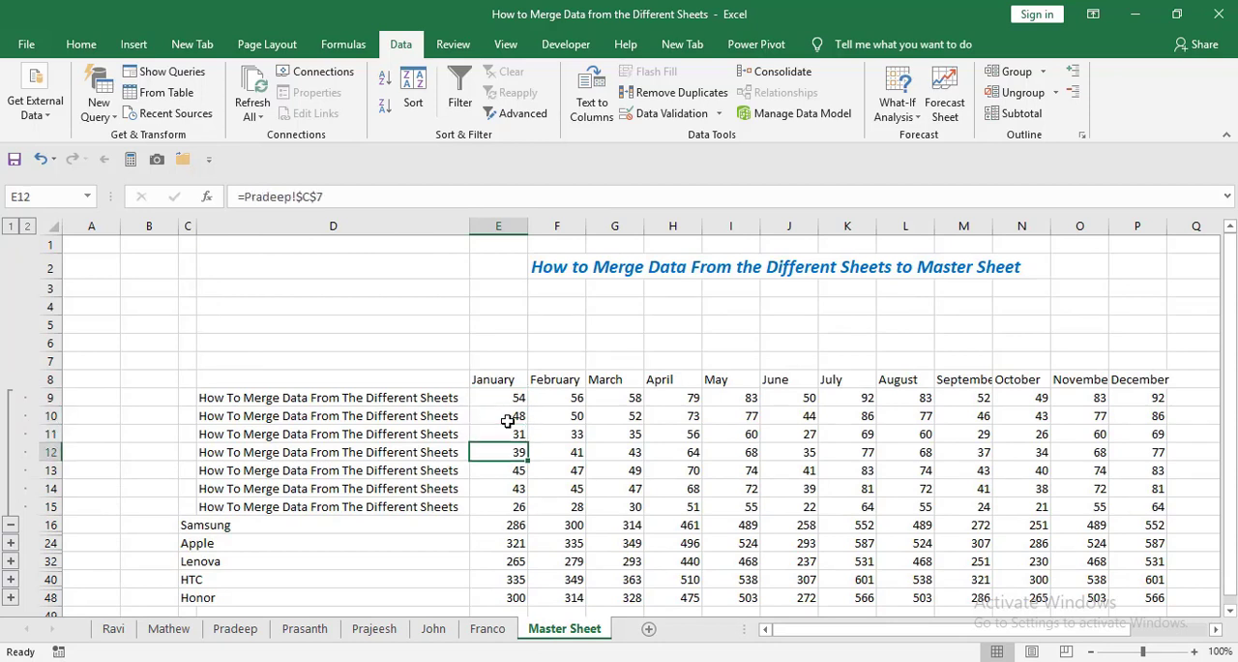
key("Down")
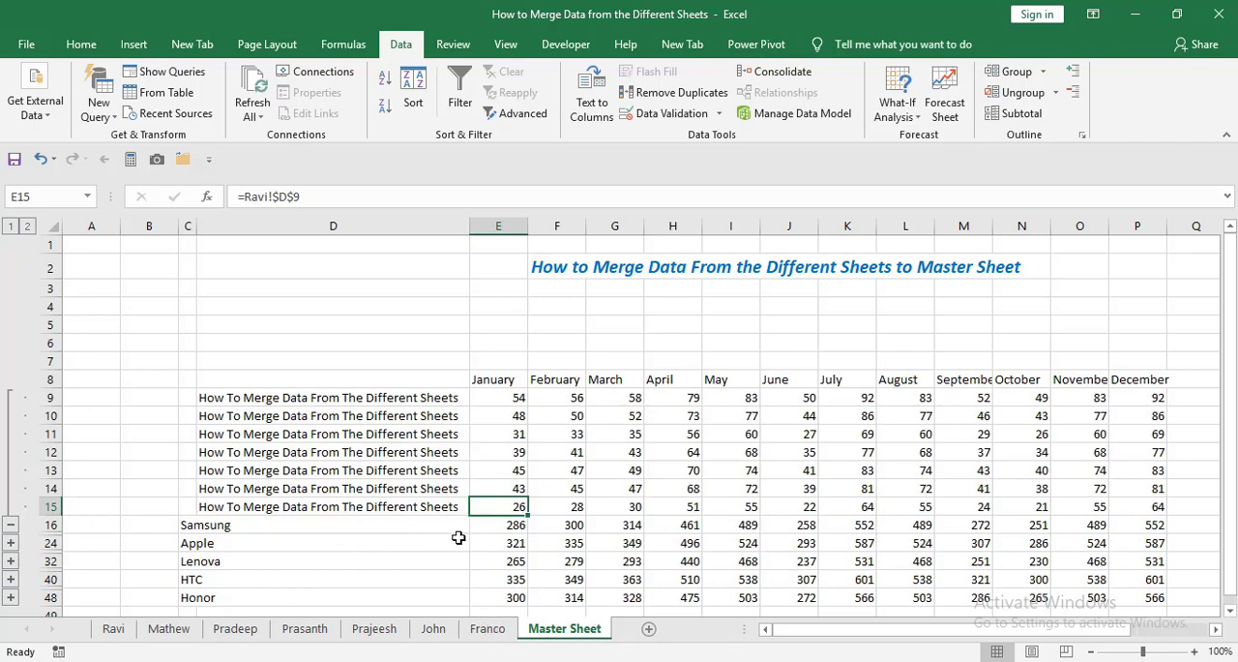
left_click(513, 531)
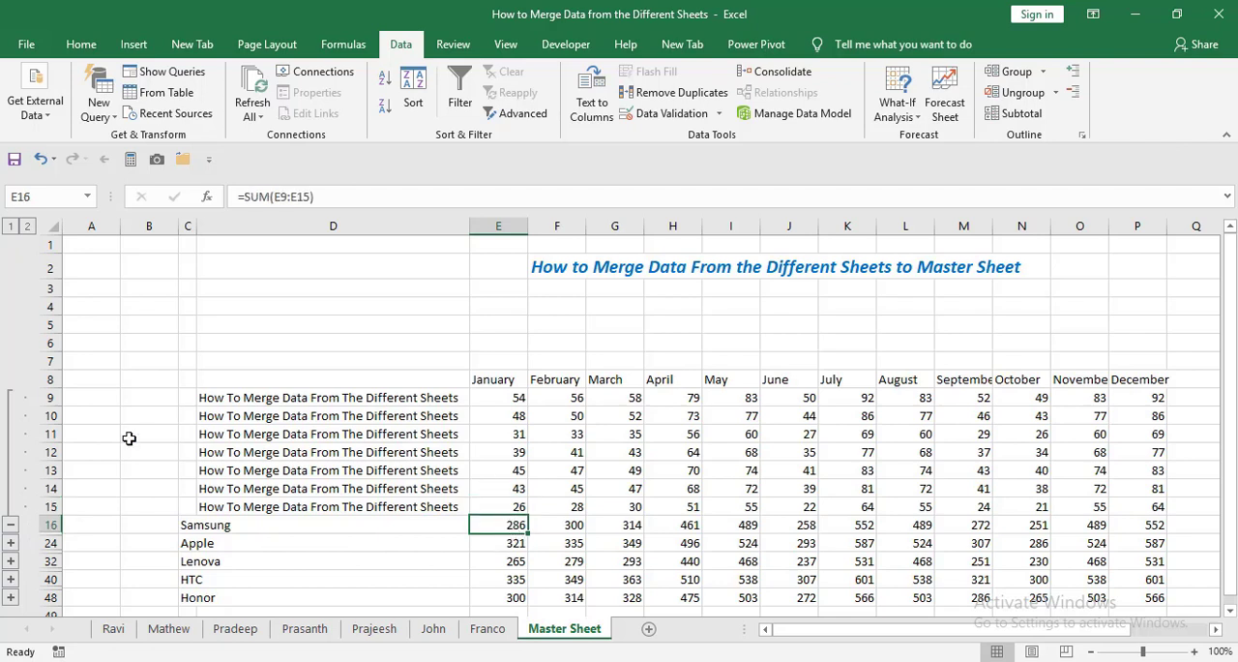
left_click(11, 524)
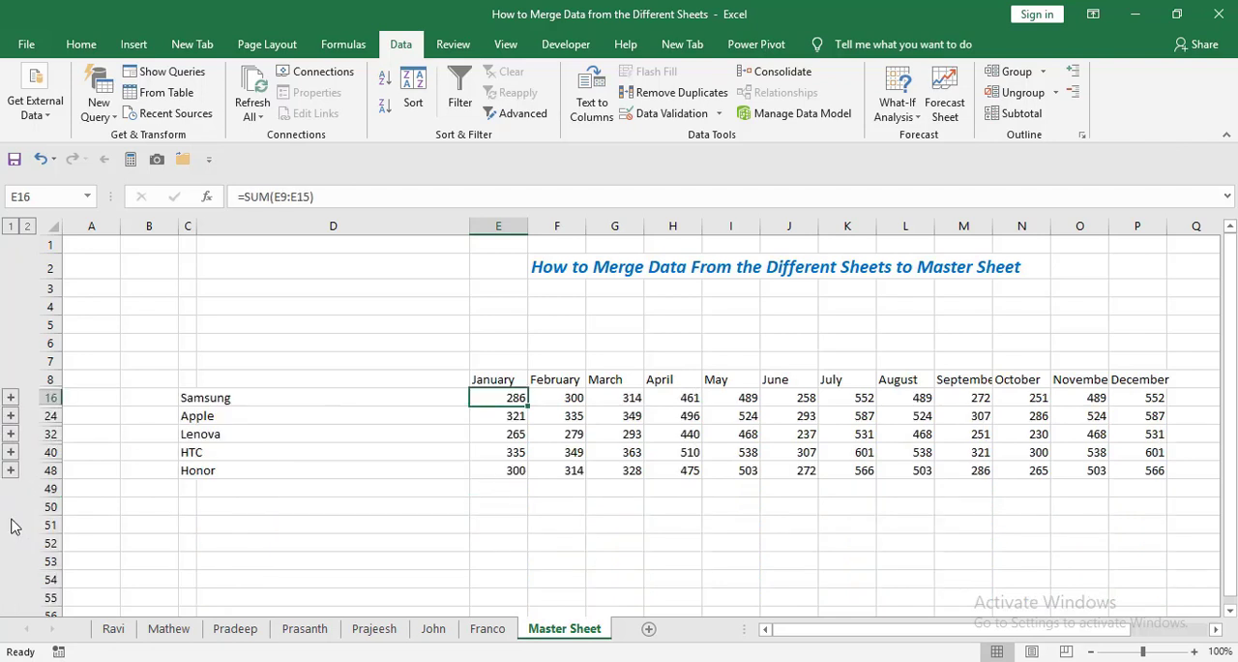
Expand all outline groups and review the detail rows of every model down to Honor.
left_click(29, 226)
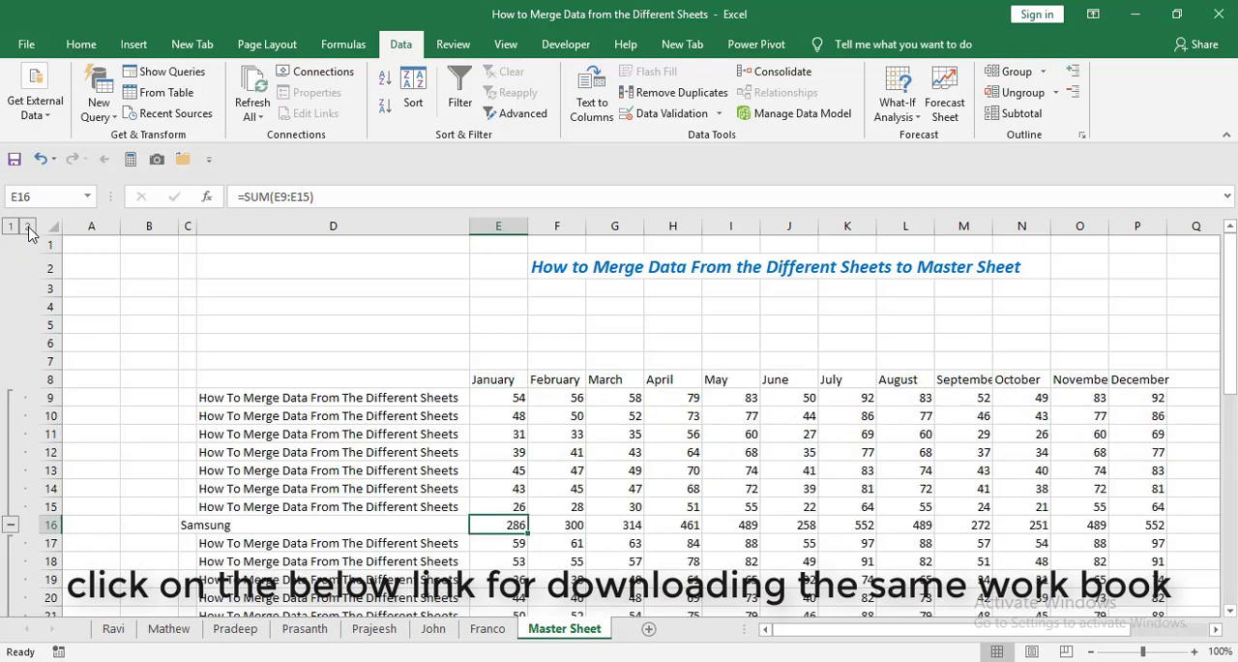
key("Down")
key("Down")
key("Down")
key("Down")
key("Down")
key("Down")
key("Down")
key("Down")
key("Down")
key("Down")
key("Down")
key("Down")
key("Down")
key("Down")
key("Down")
key("Down")
key("Down")
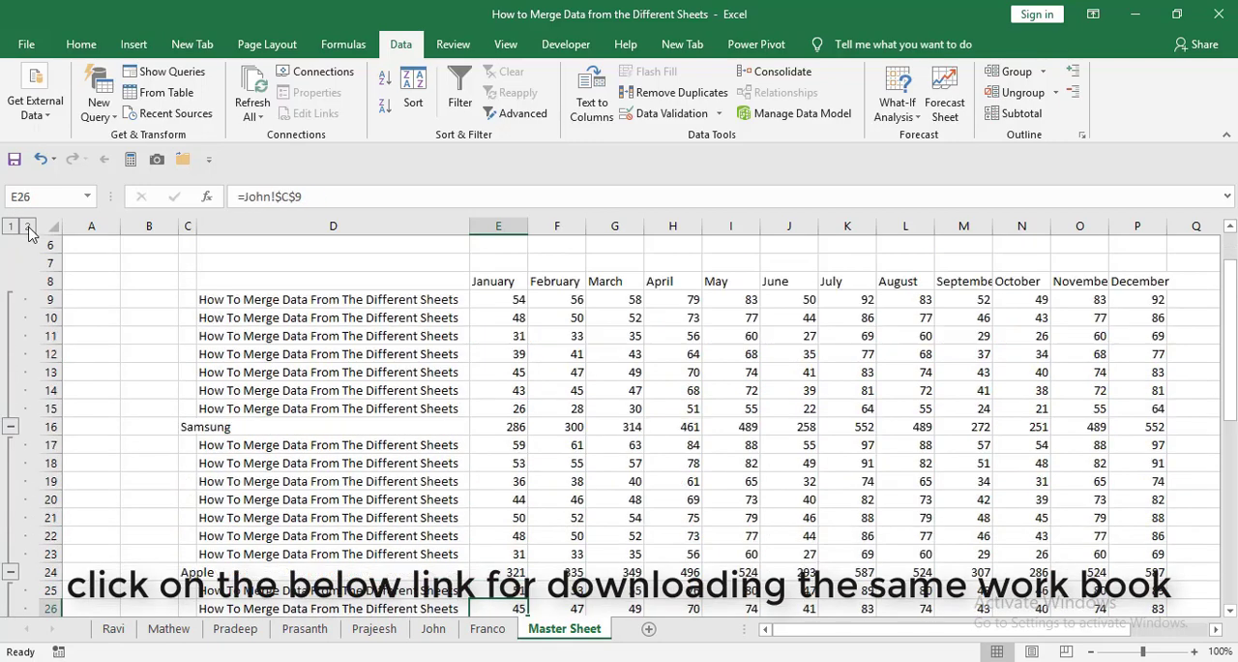
key("Down")
key("Down")
key("Down")
key("Down")
key("Down")
key("Down")
key("Down")
key("Down")
key("Down")
key("Down")
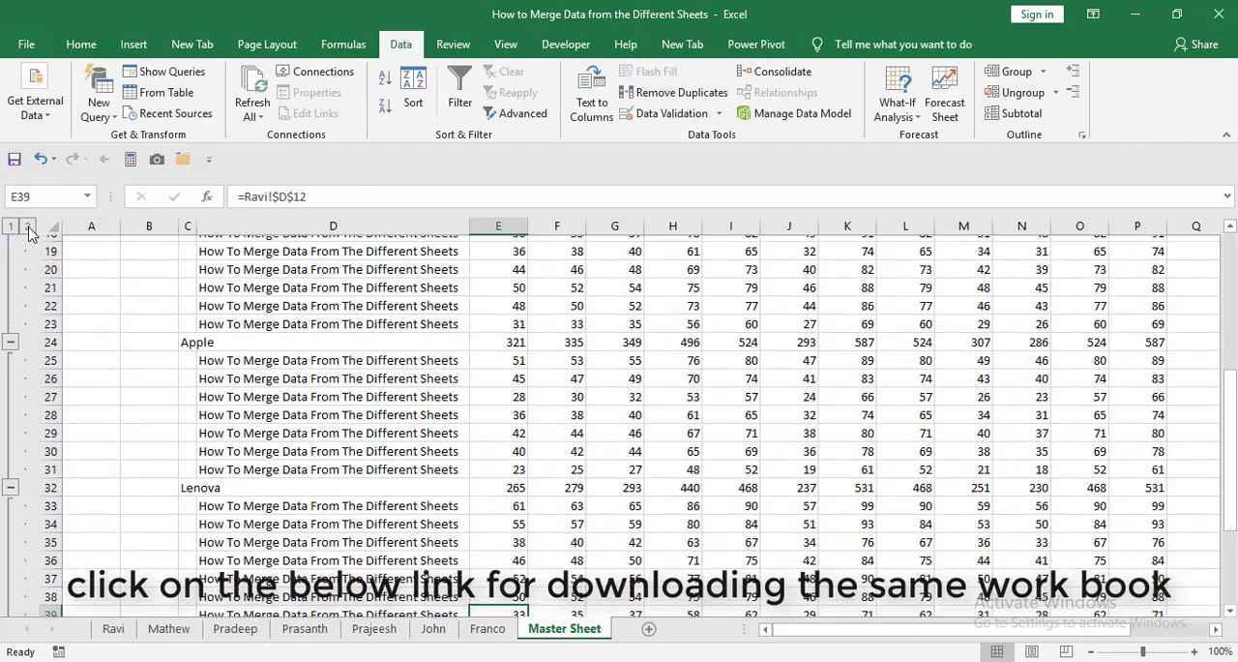
key("Down")
key("Down")
key("Down")
key("Down")
key("Down")
key("Down")
key("Down")
key("Down")
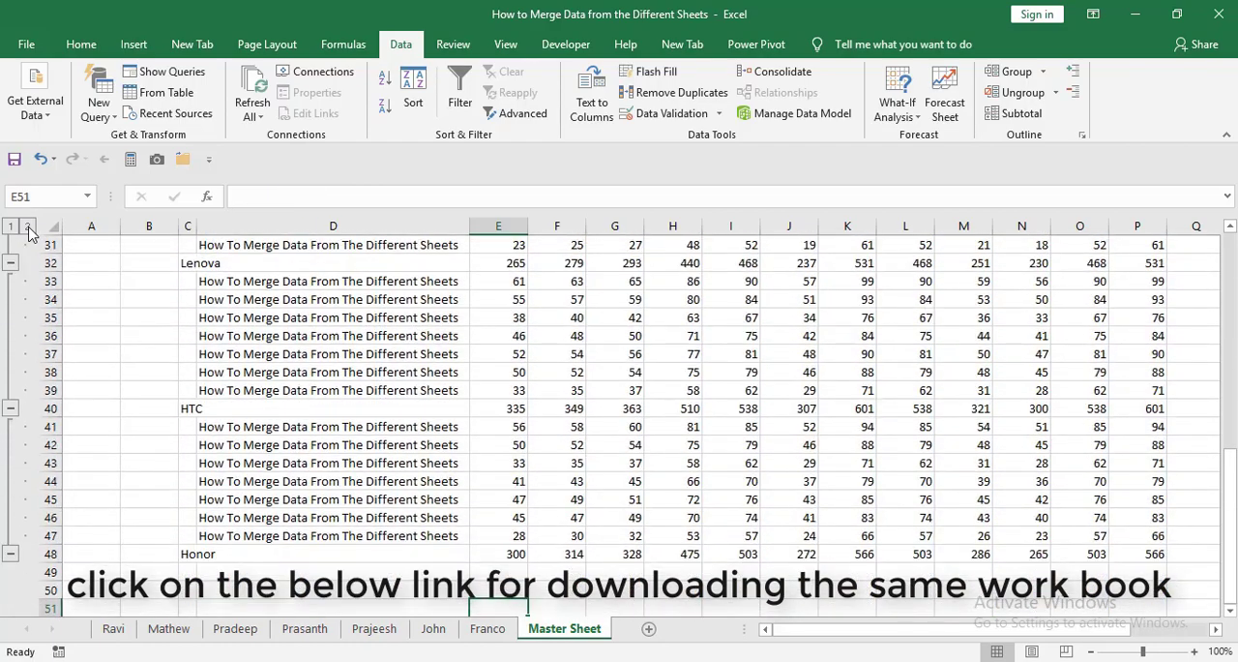
Clear the repeated workbook title from column D and widen column C to fit the model names.
left_click(333, 225)
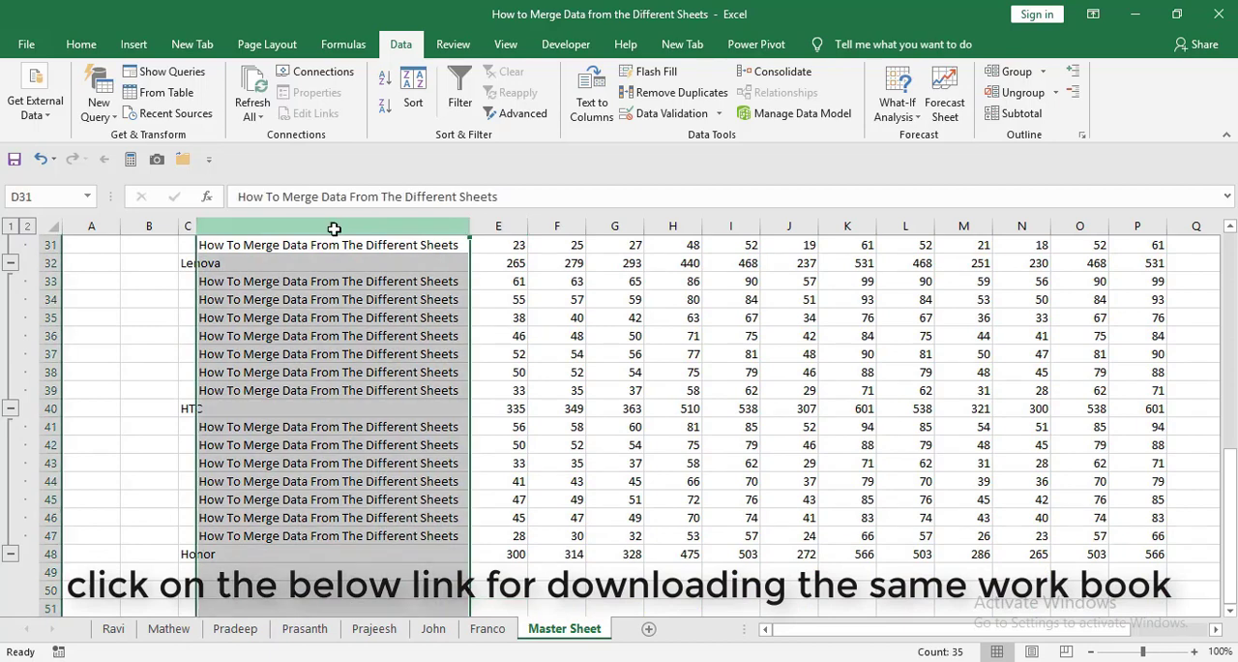
key("Delete")
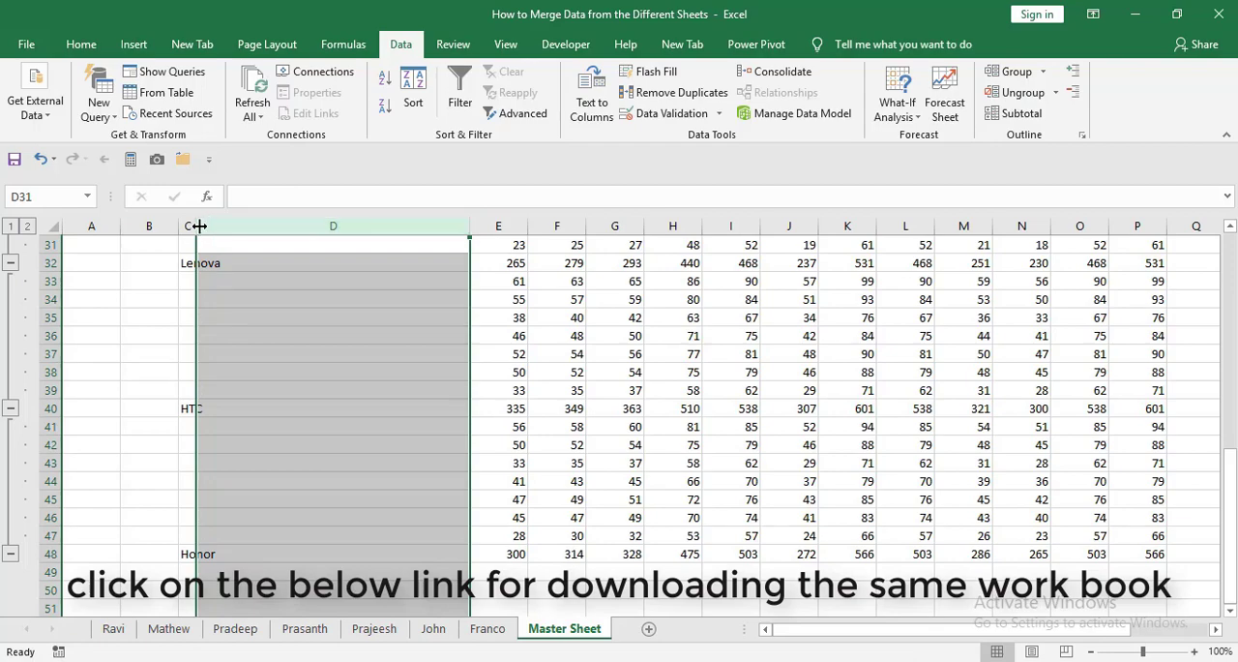
left_click_drag(197, 225, 234, 226)
left_click(315, 299)
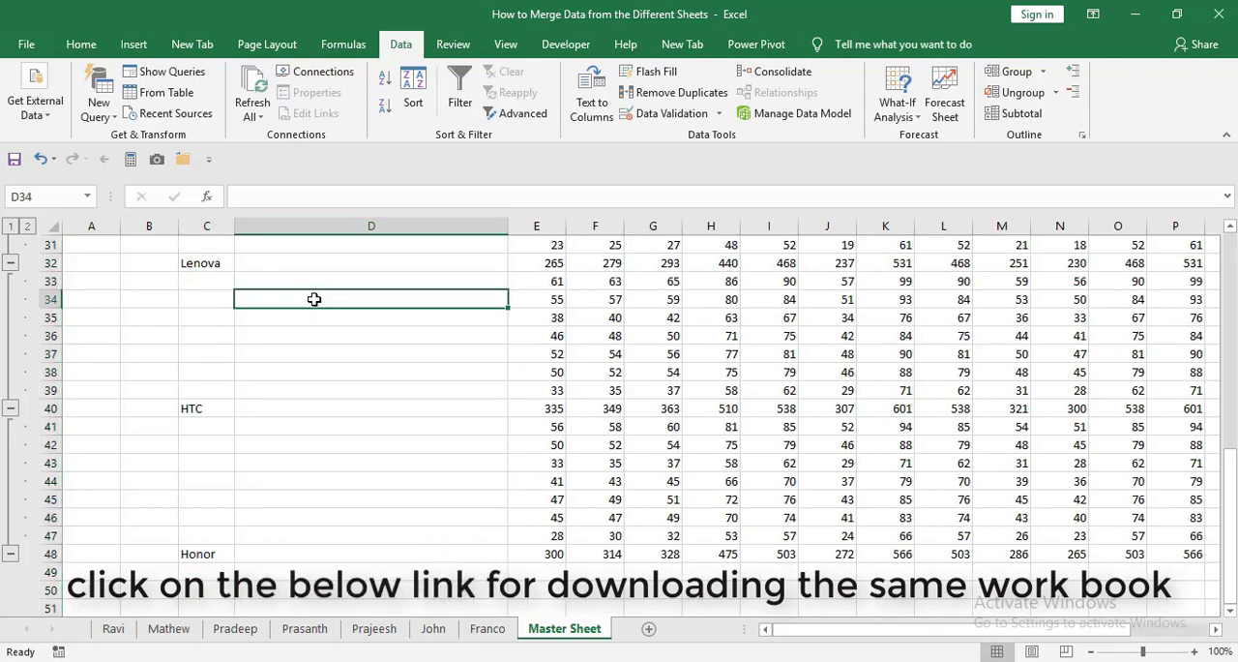
Enter the source sheet's name in D9 for the first Samsung detail row.
key("Up")
key("Up")
key("Up")
key("Up")
key("Up")
key("Up")
key("Up")
key("Up")
key("Up")
key("Up")
key("Up")
key("Up")
key("Up")
key("Up")
key("Up")
key("Up")
key("Up")
key("Up")
key("Up")
key("Up")
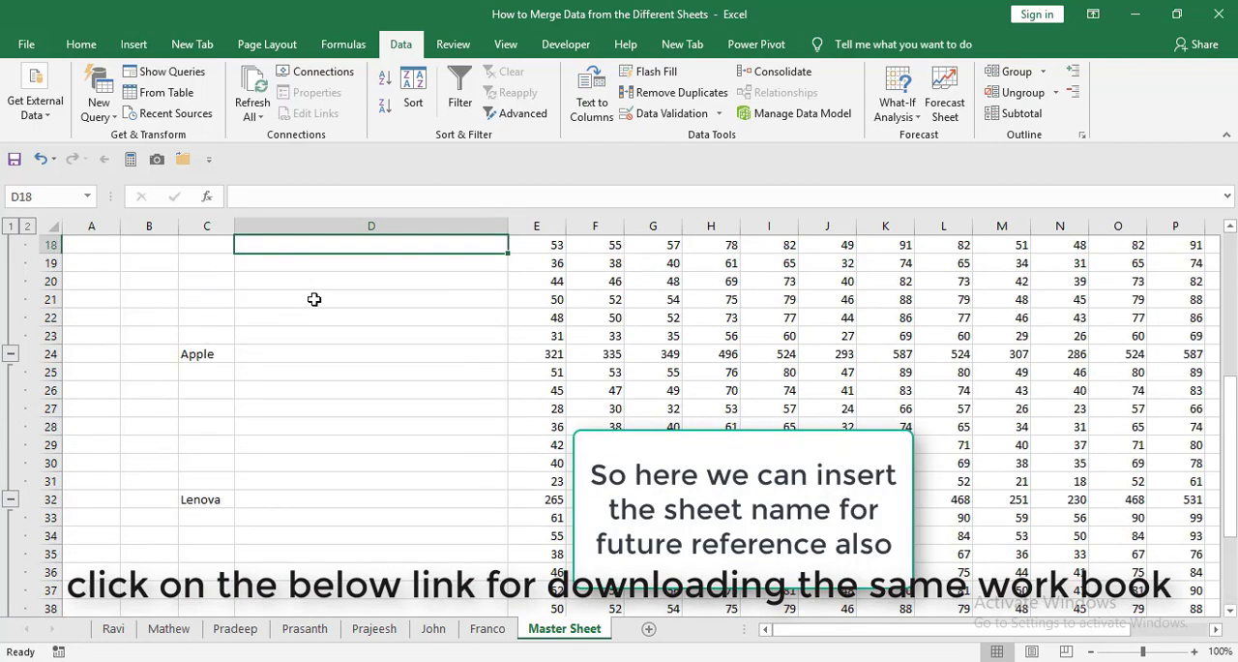
key("Up")
key("Up")
key("Up")
key("Up")
key("Up")
key("Up")
key("Down")
key("Down")
key("Down")
key("Down")
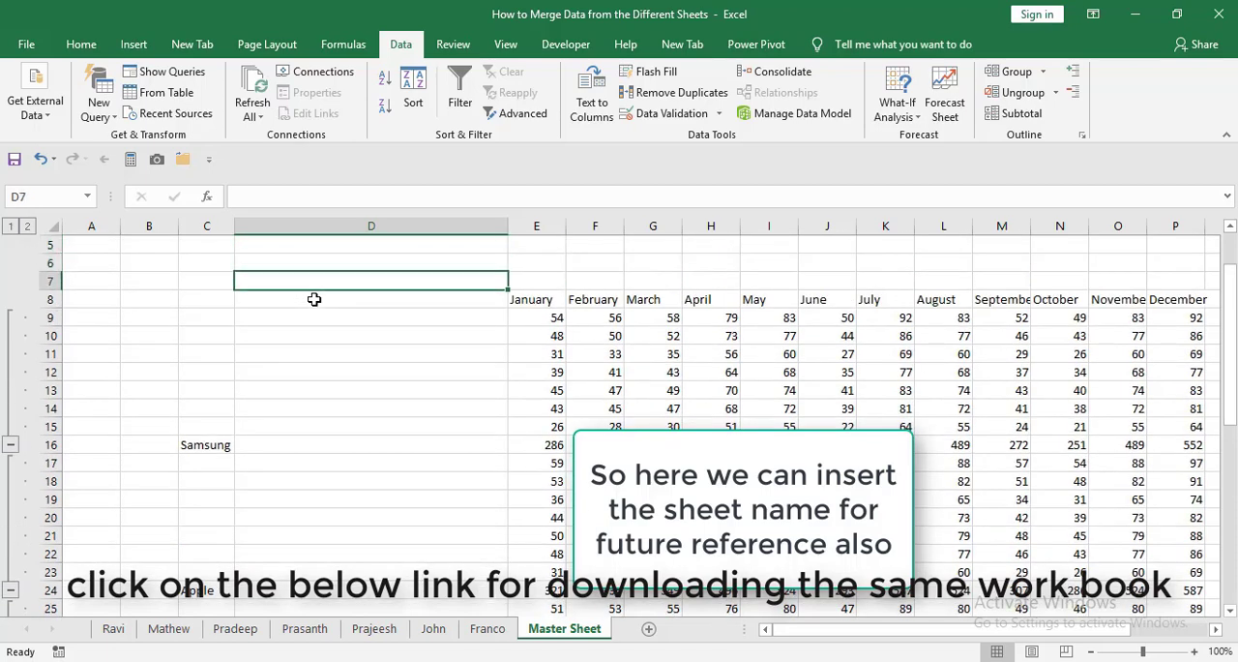
key("Right")
key("Left")
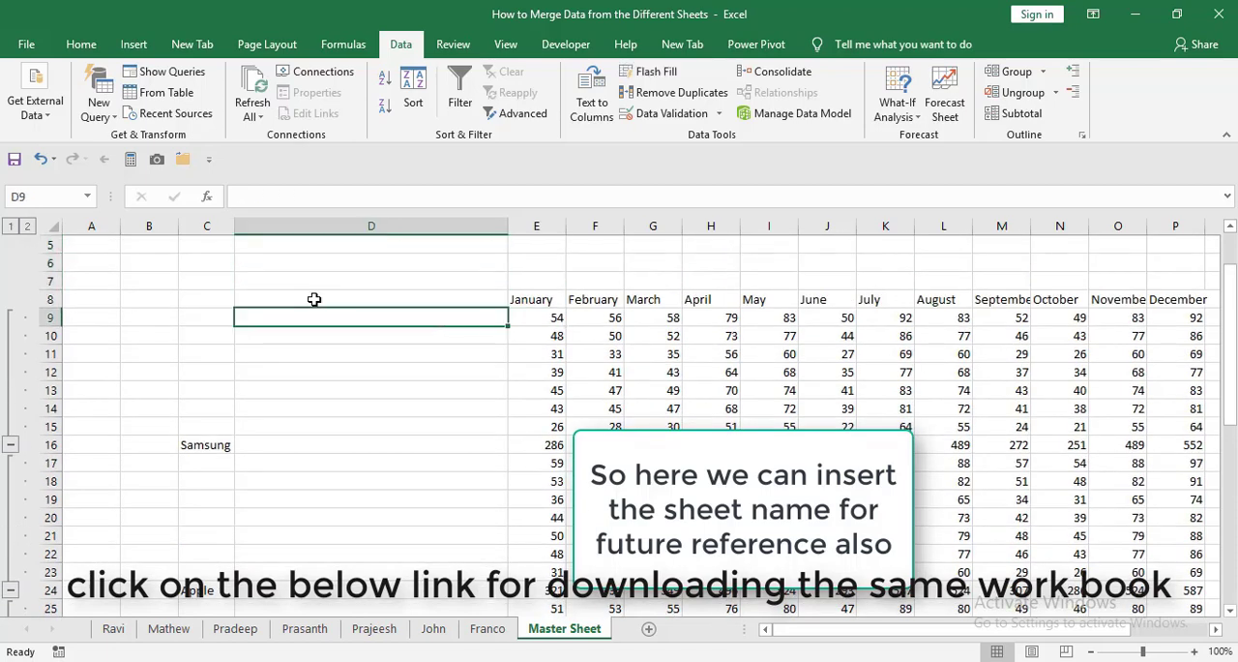
type("Franco")
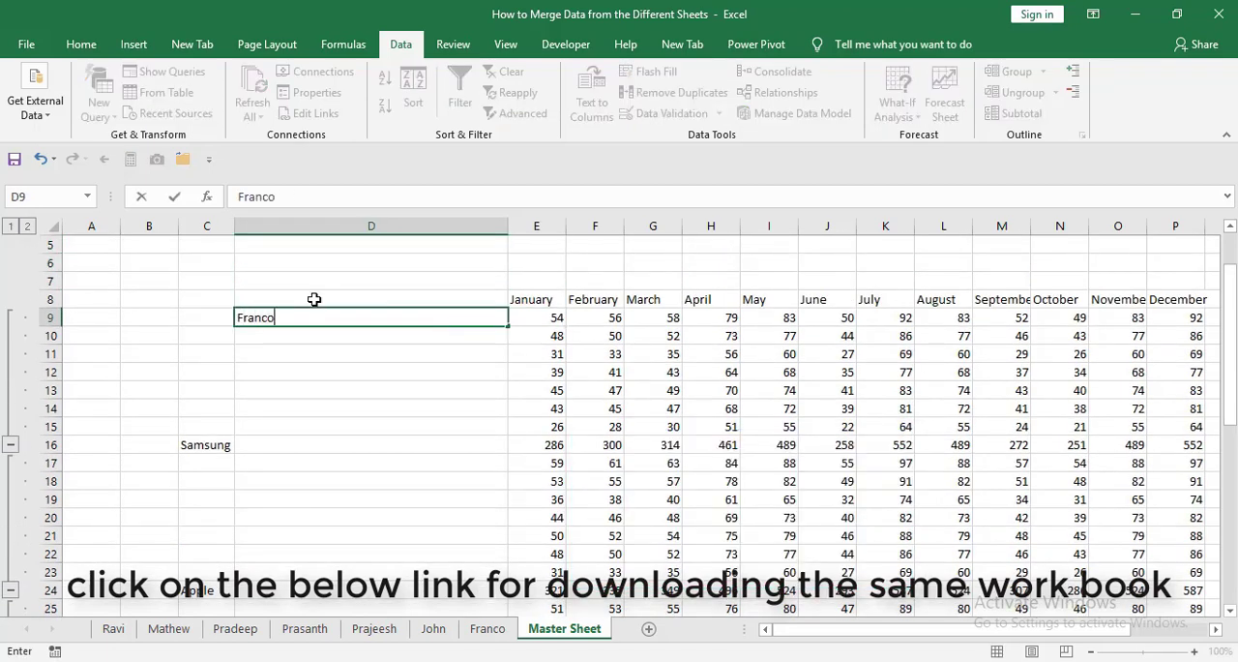
key("Return")
Check the reference in E10 and enter its source sheet's name in D10.
key("Right")
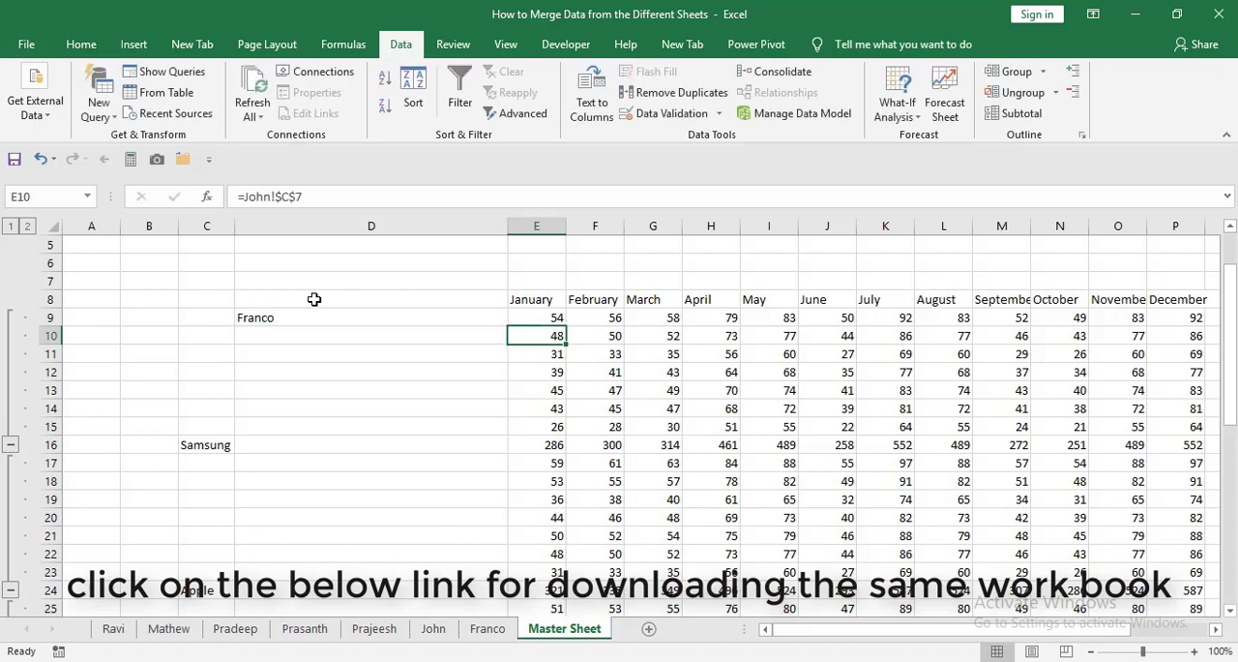
key("Left")
type("Jo")
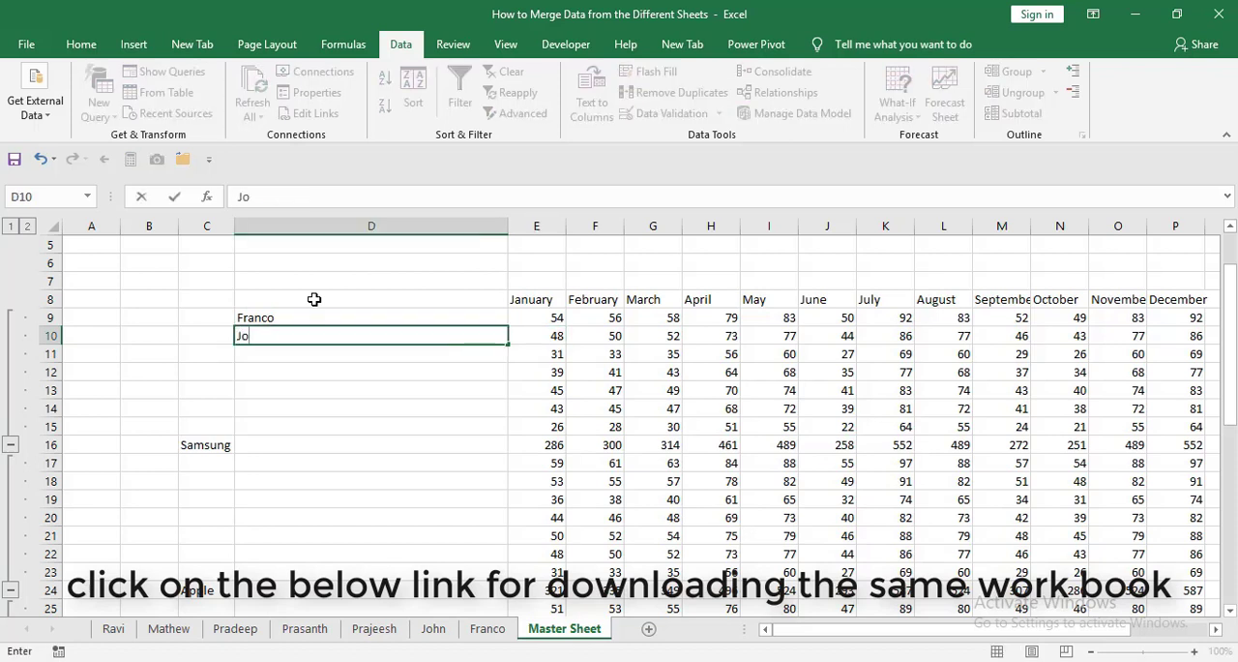
type("hn")
key("Return")
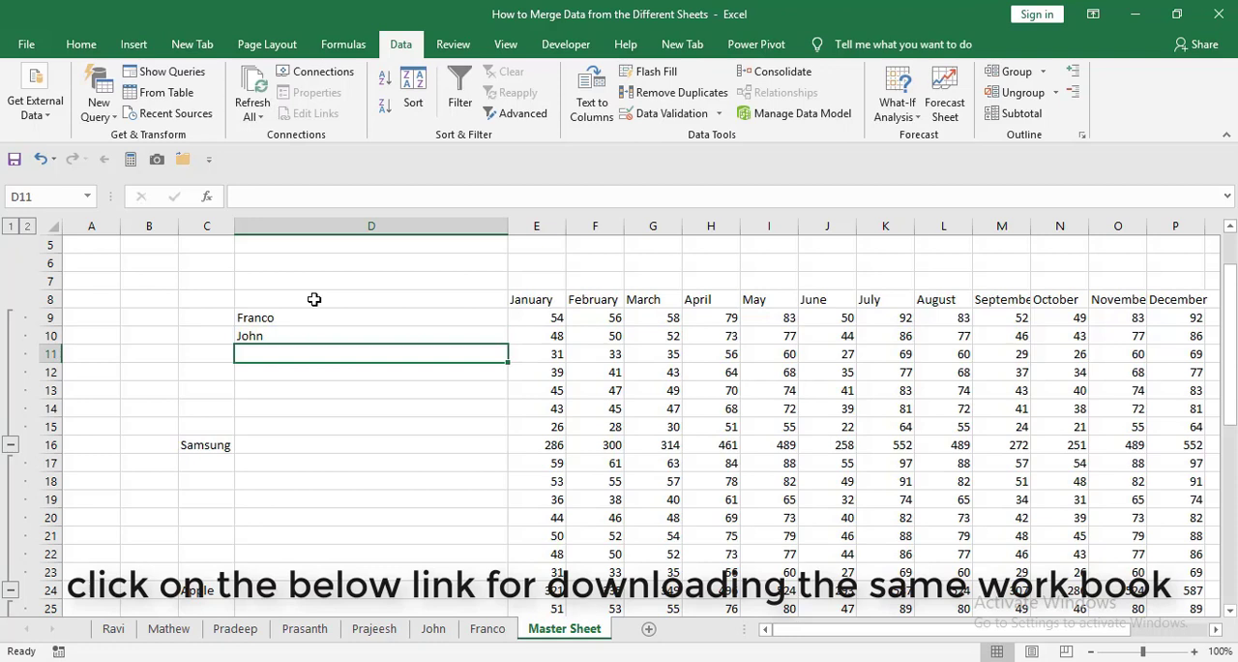
Check the reference in E11 and enter its source sheet's name in D11.
key("Right")
key("Left")
type("Mathew")
key("Return")
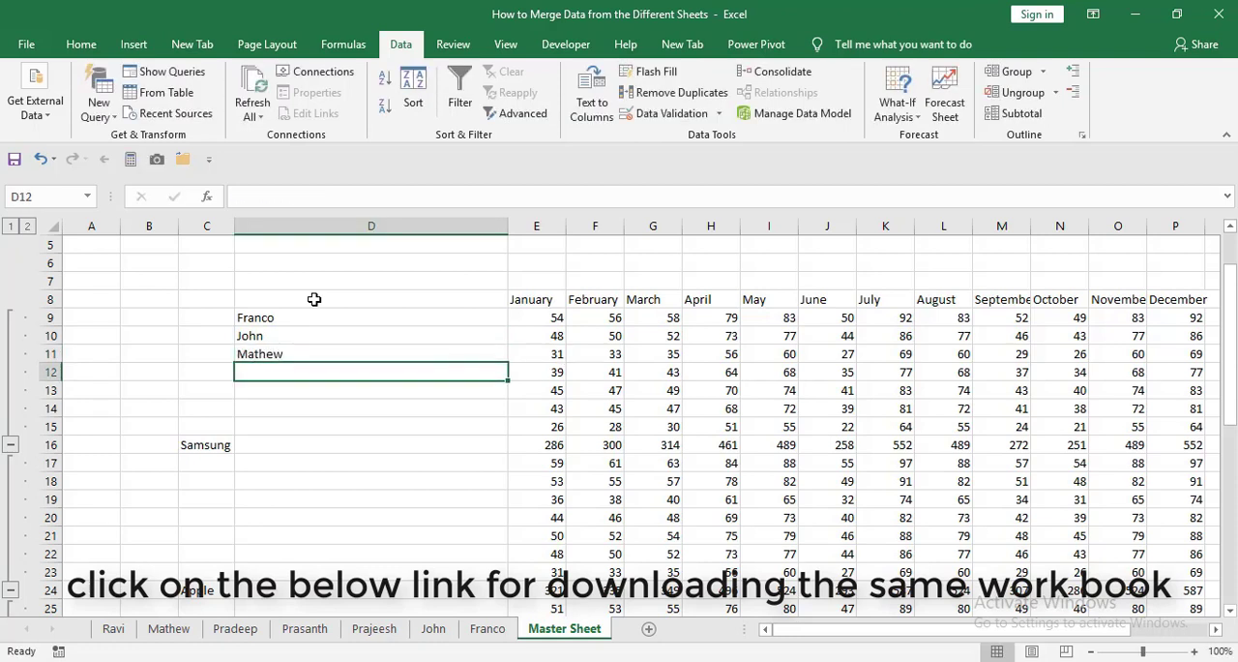
Check the reference in E12 and enter its source sheet's name in D12.
type("P")
key("BackSpace")
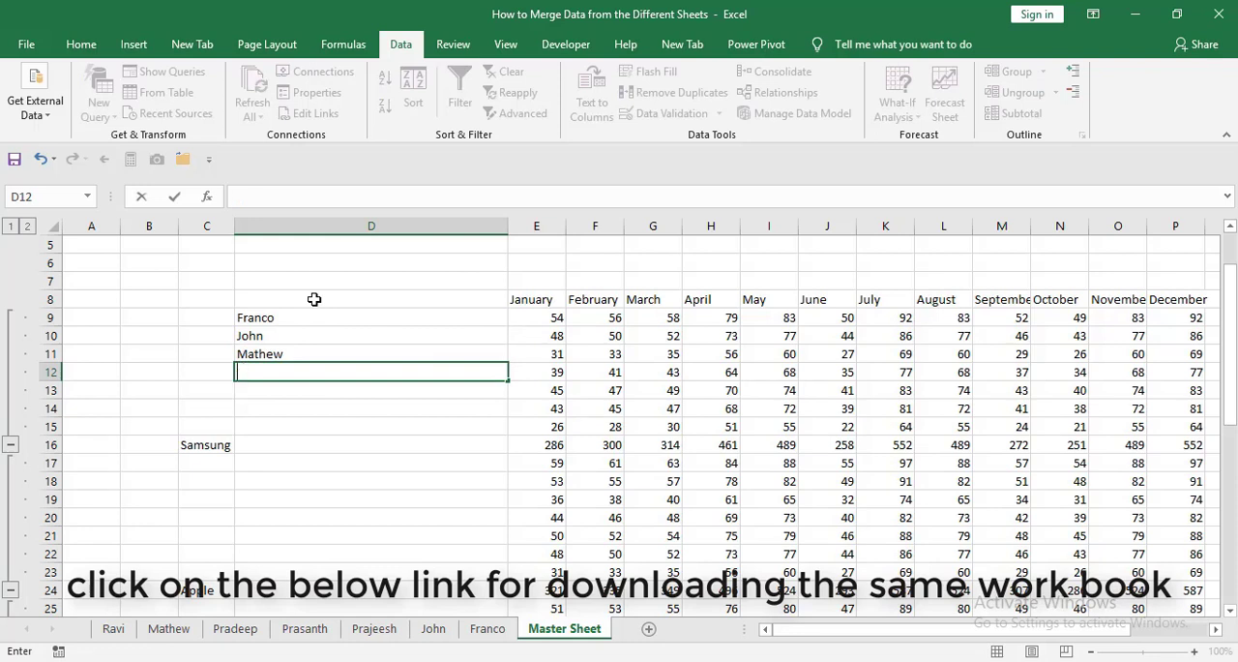
key("Right")
key("Left")
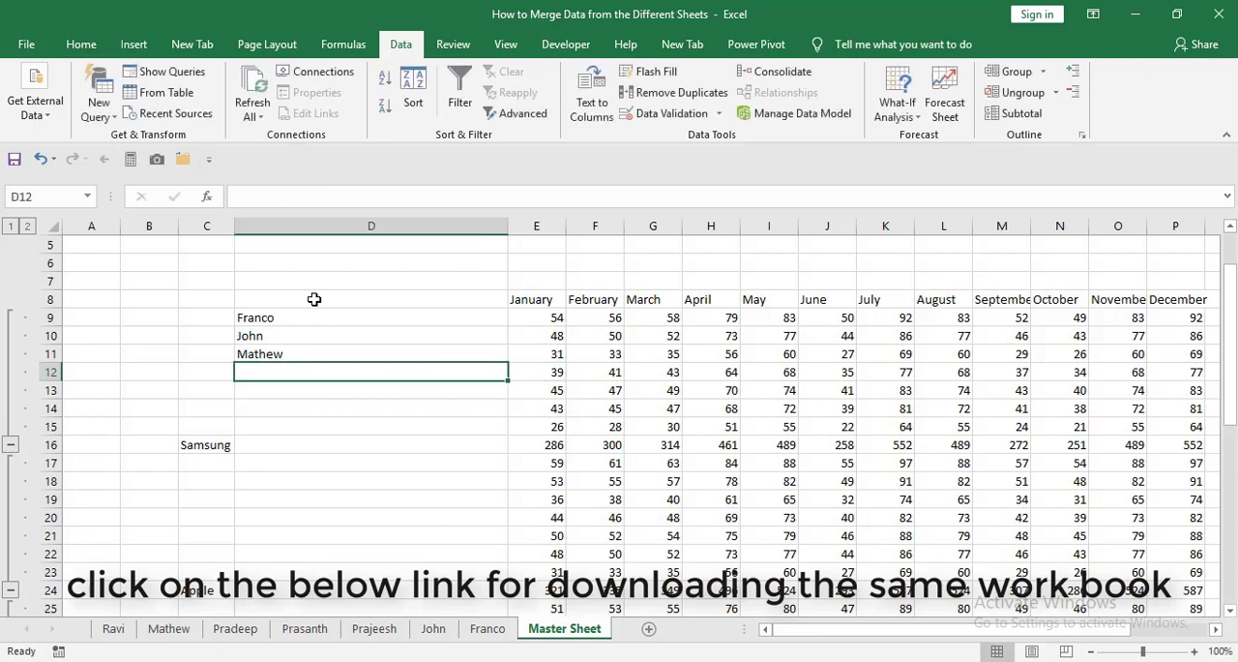
type("Pradee")
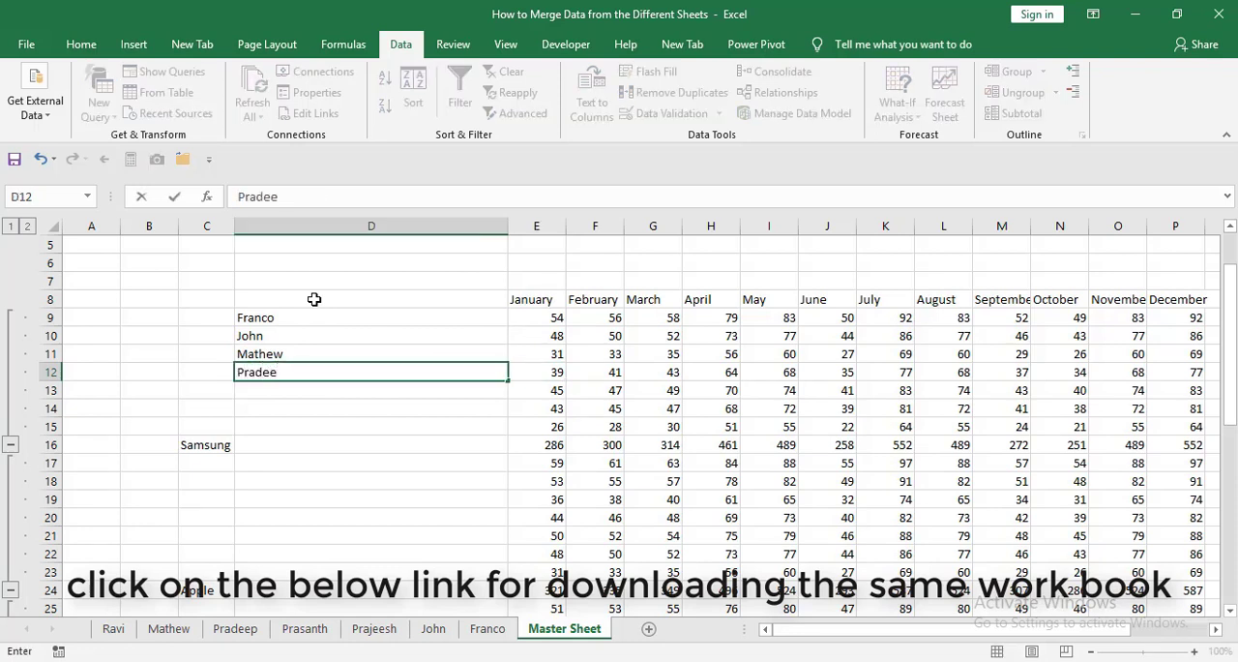
type("p")
key("Return")
Check the reference in E13 and enter its source sheet's name in D13.
key("Right")
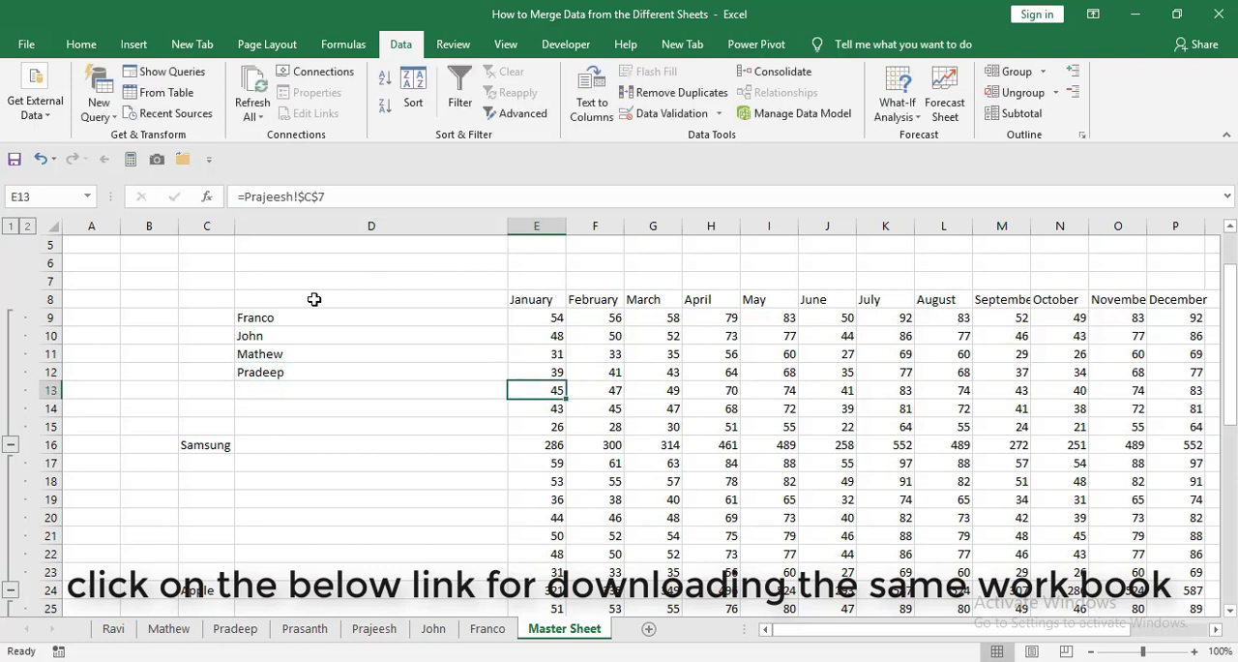
key("Left")
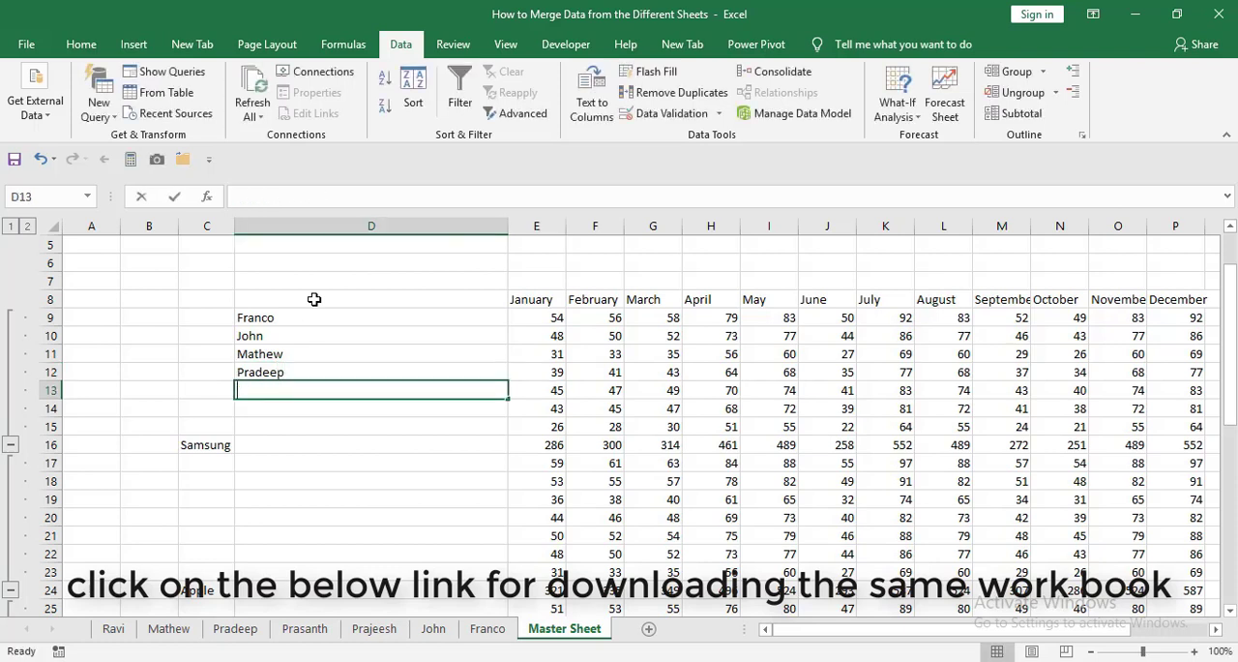
type("Pradeep")
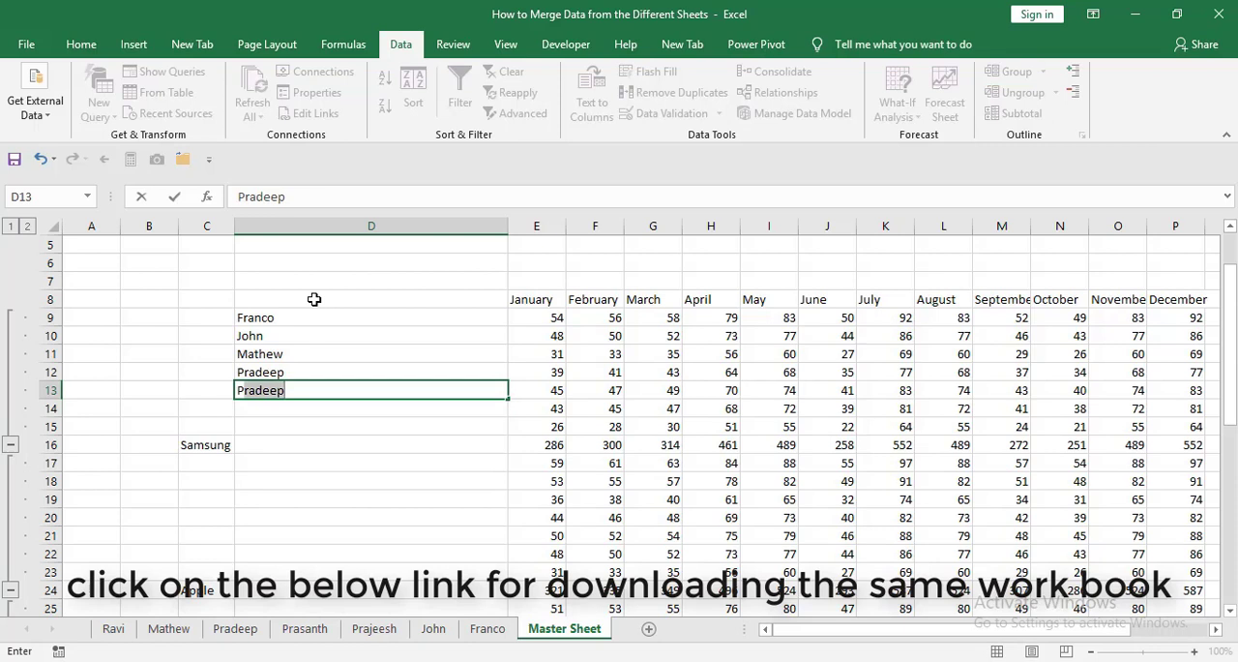
type("jee")
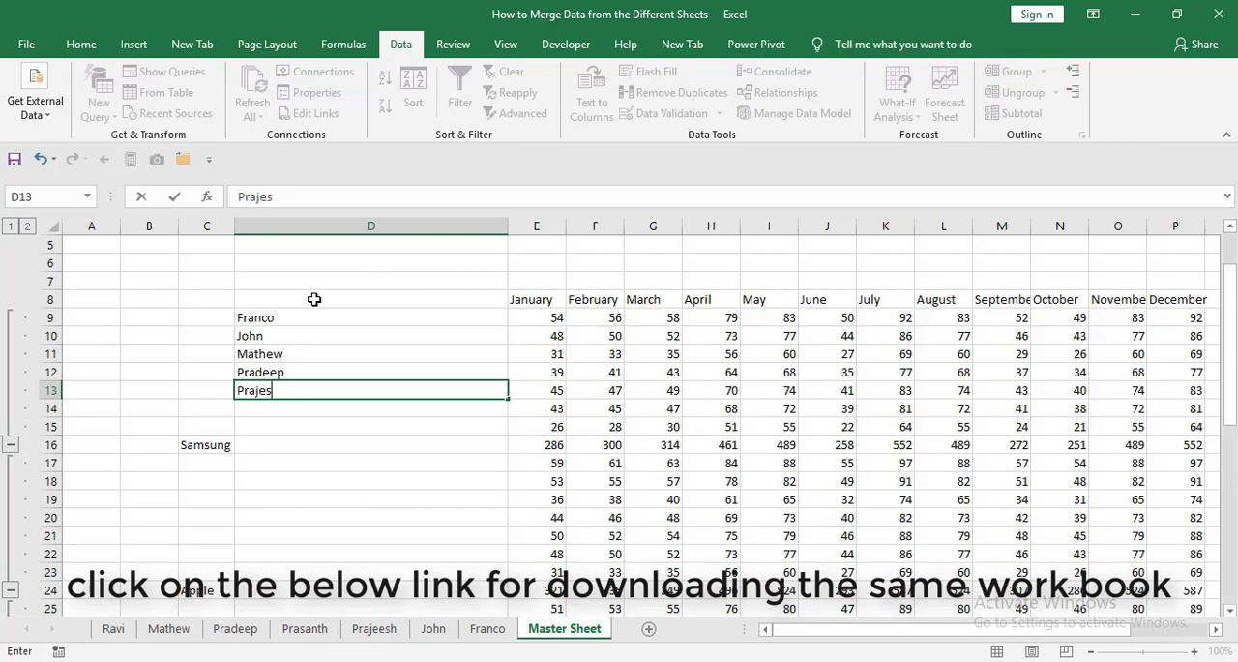
type("sh")
key("Return")
Enter the source sheet's name in D14 for the sixth Samsung detail row.
type("Pras")
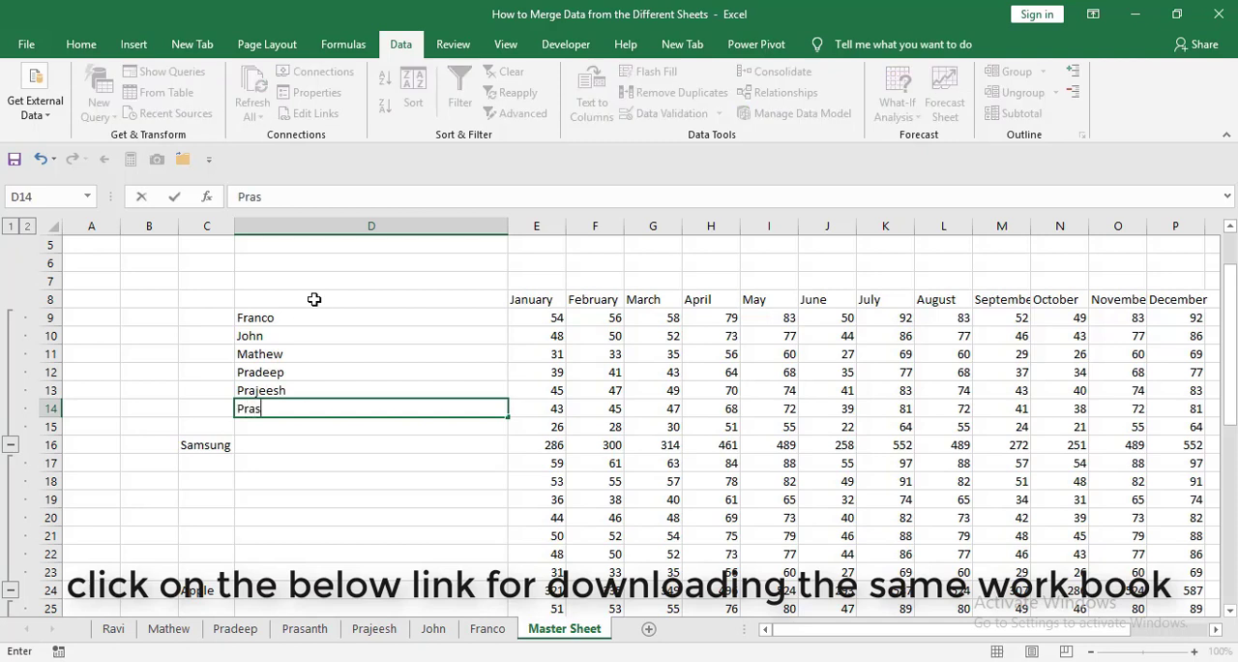
type("antha")
key("BackSpace")
key("Return")
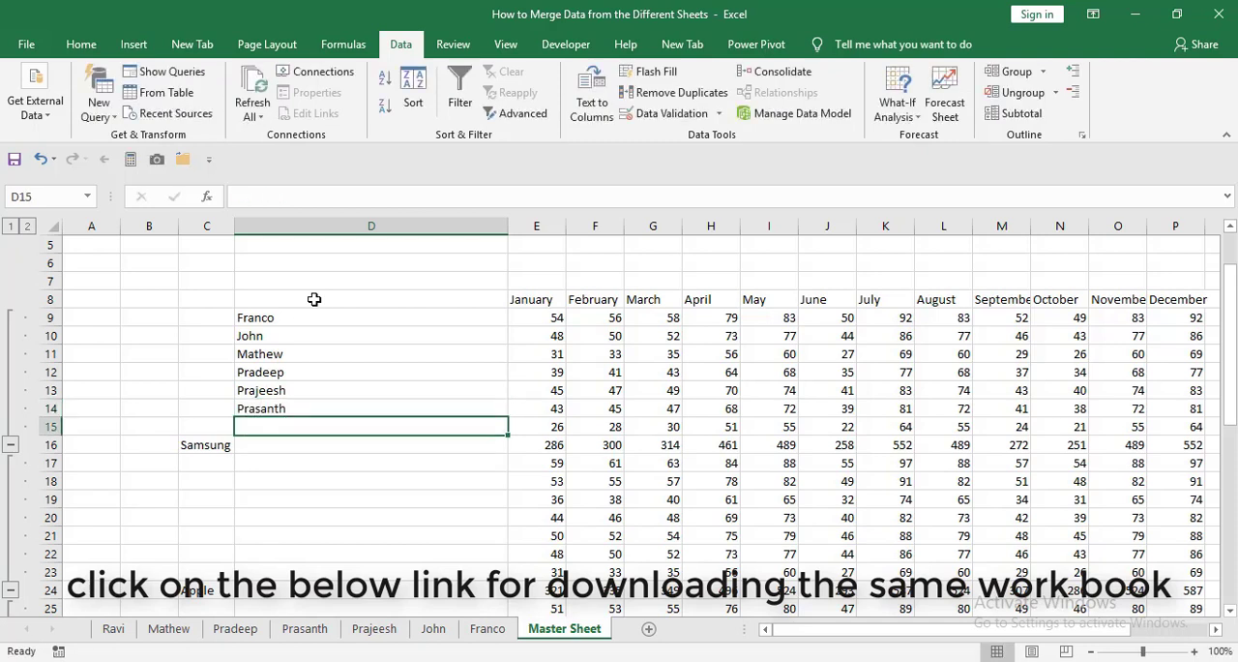
Check the sheet references in column E of the Samsung detail rows against the names entered in column D.
key("Right")
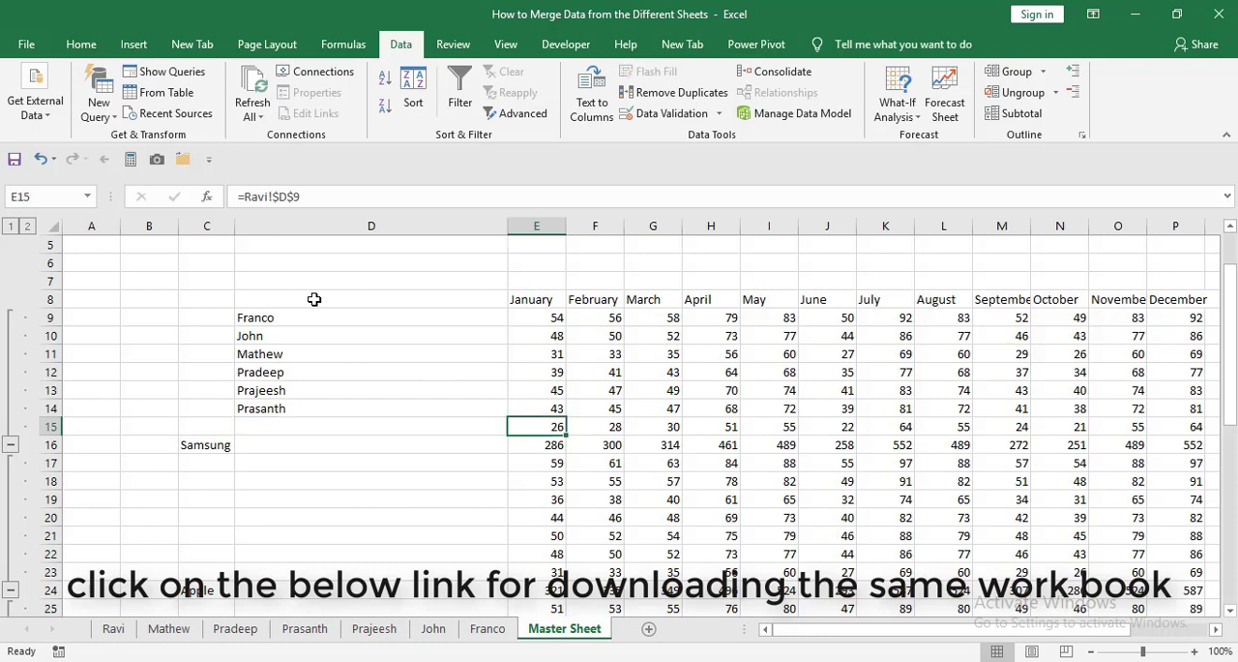
key("Left")
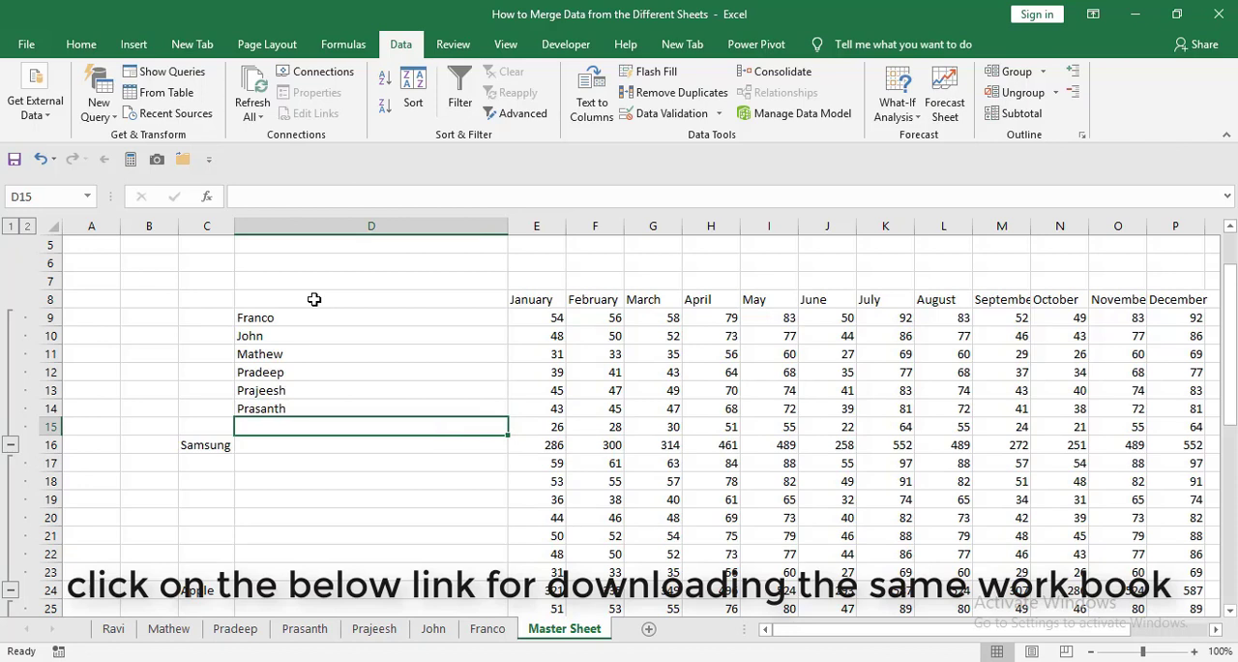
key("Up")
key("Right")
key("Left")
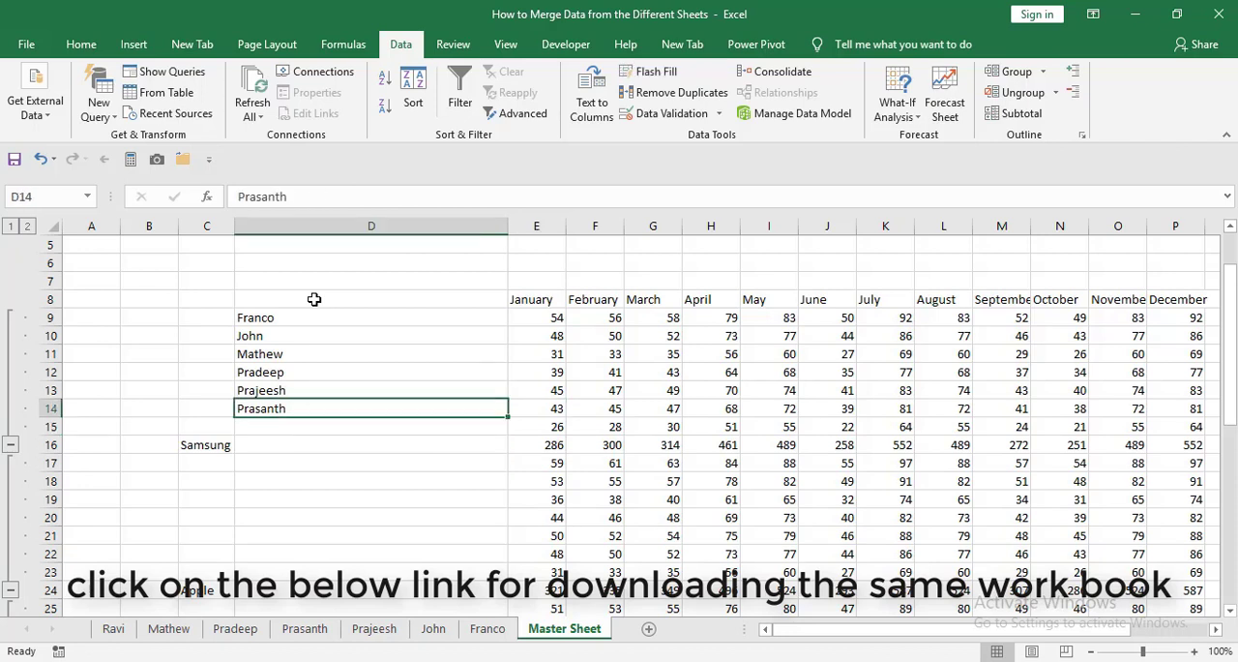
key("Down")
key("Up")
key("Up")
key("Up")
key("Up")
key("Right")
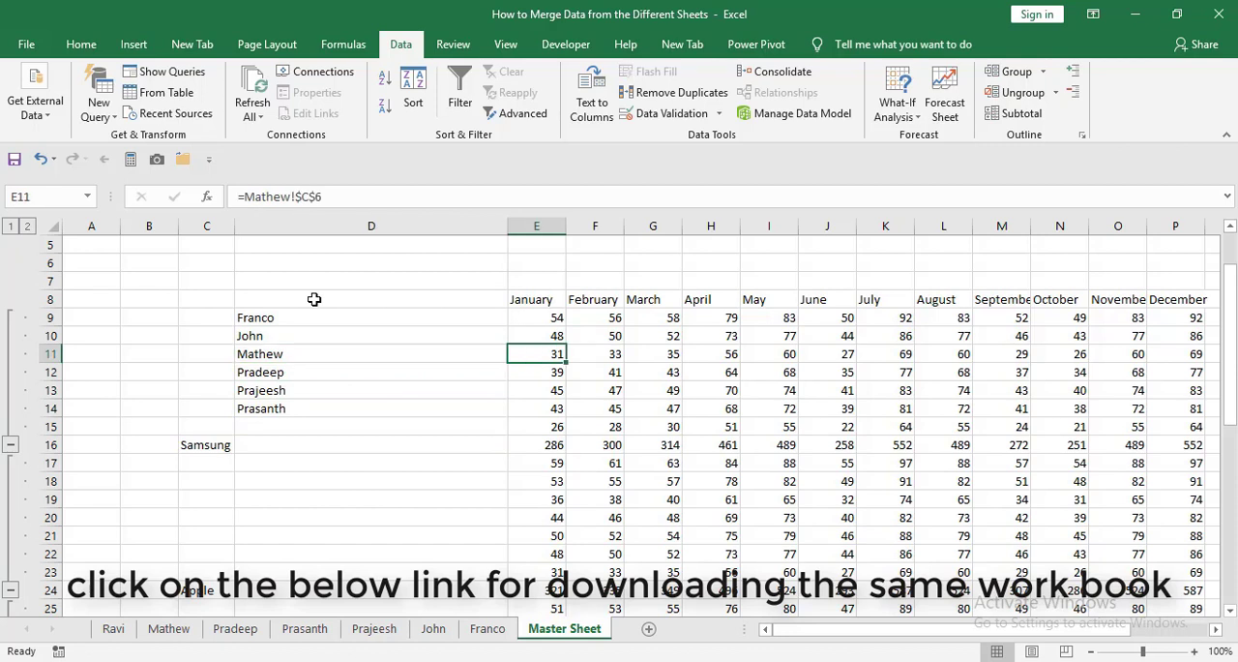
key("Up")
key("Down")
key("Down")
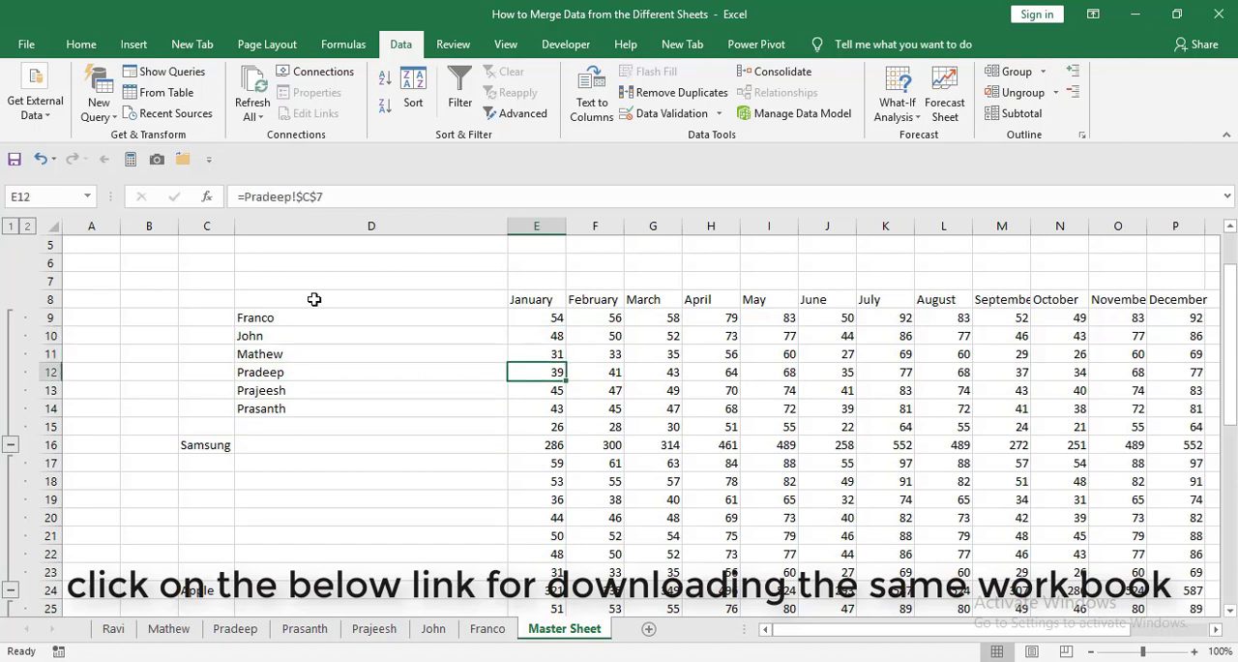
key("Down")
Enter the source sheet's name in D15 for the last Samsung detail row.
key("Down")
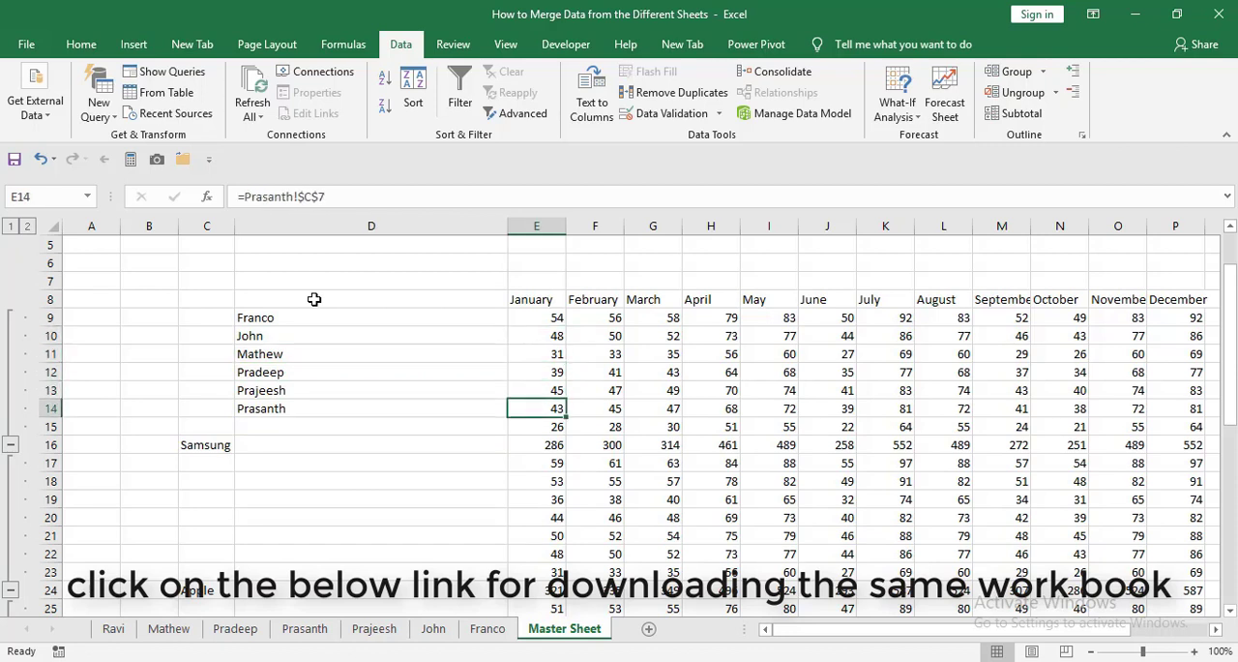
key("Down")
key("Left")
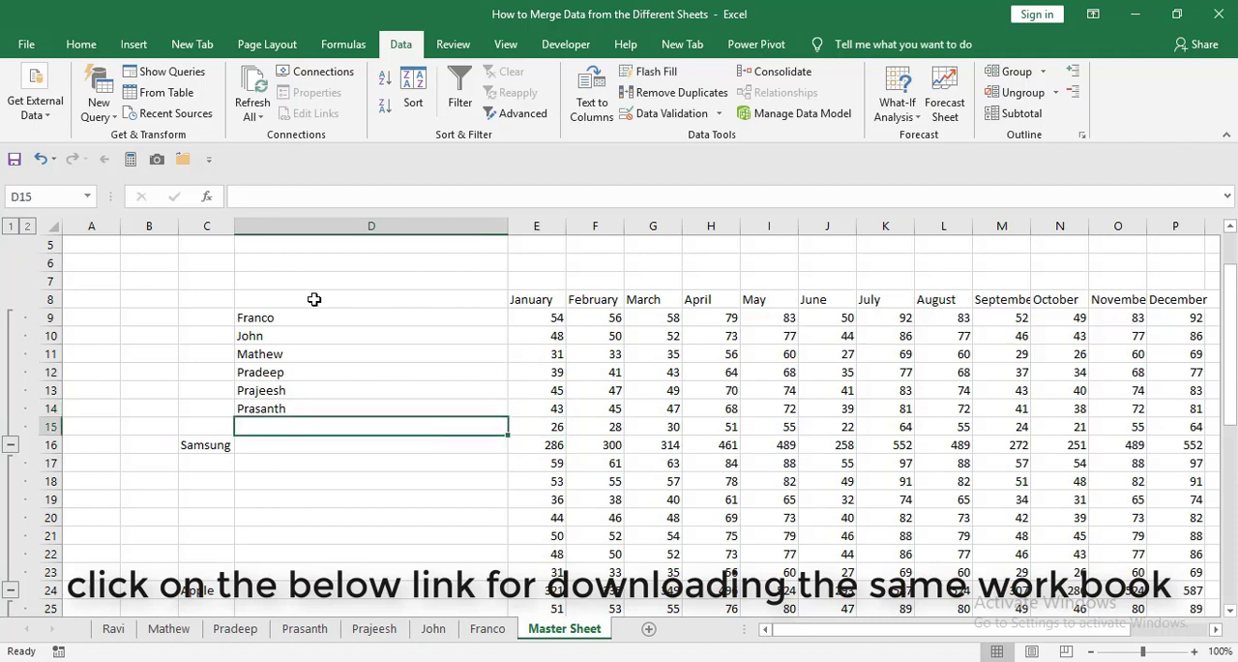
type("Ravi")
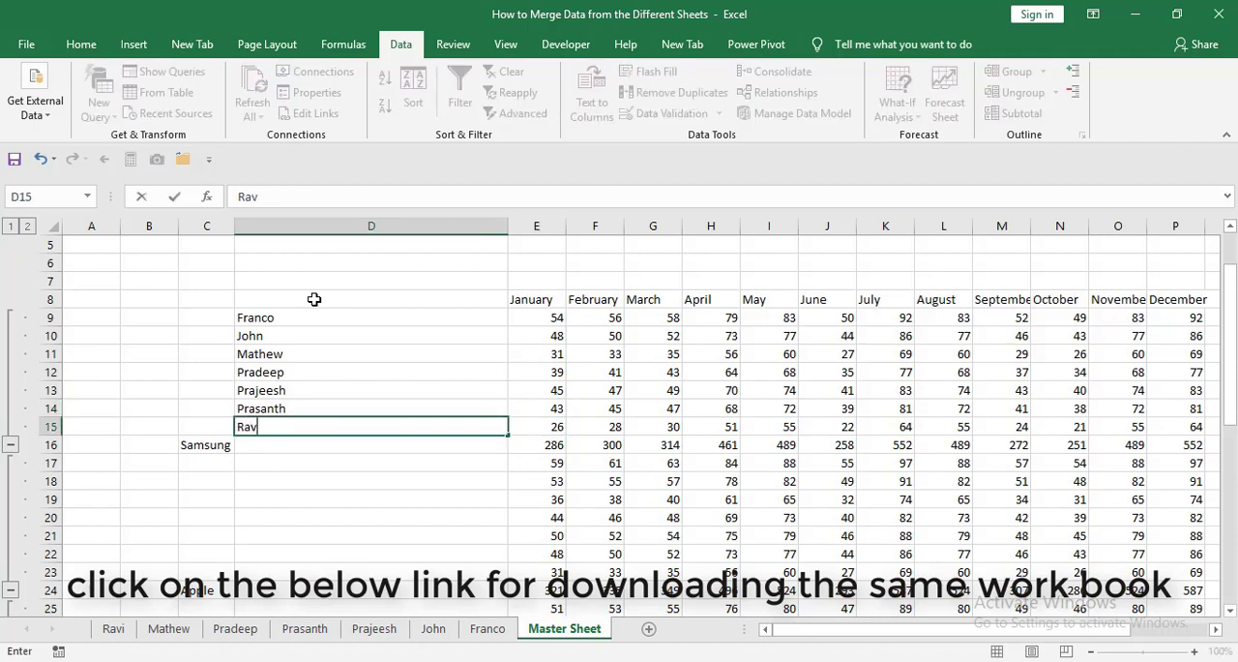
key("BackSpace")
type("i")
key("Return")
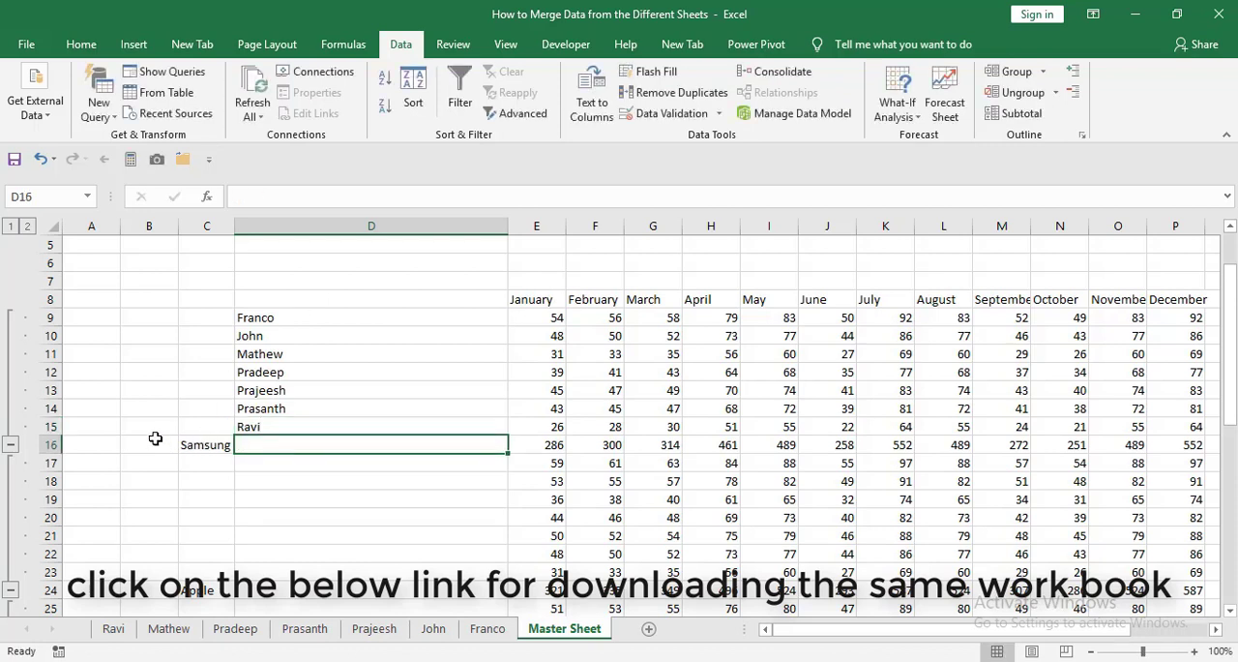
Copy the seven sheet names in D9:D15 and paste them beside the Apple detail rows starting at D17.
key("Up")
key("ctrl+shift+Up")
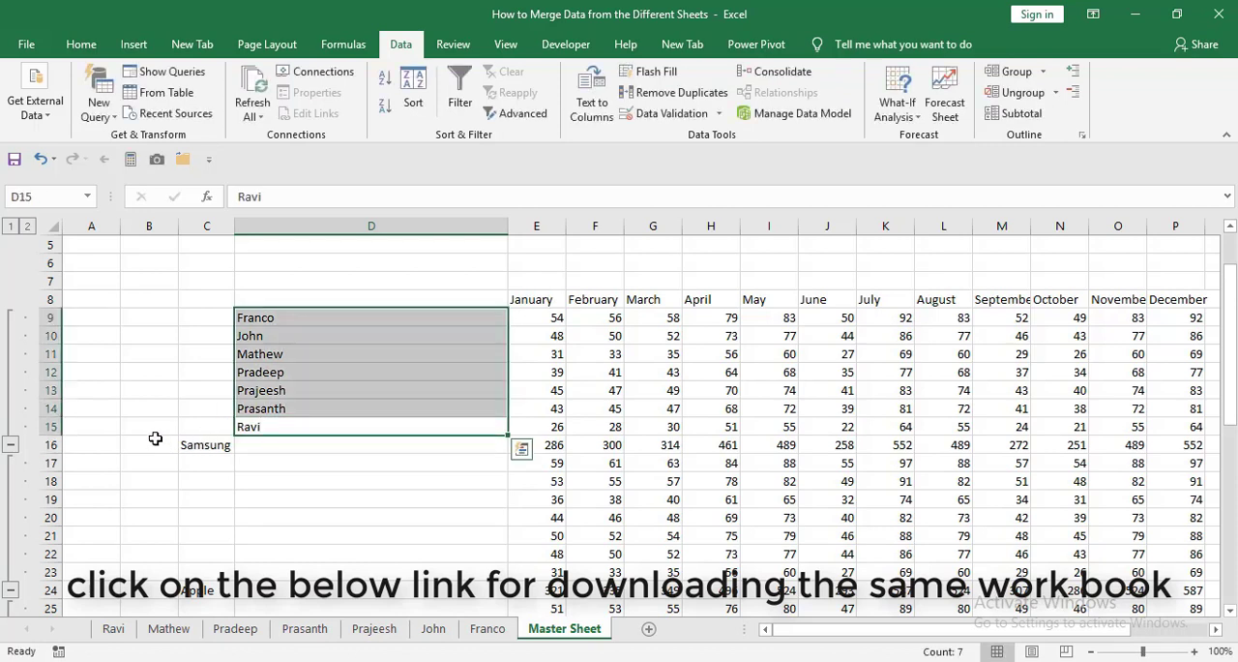
key("ctrl+c")
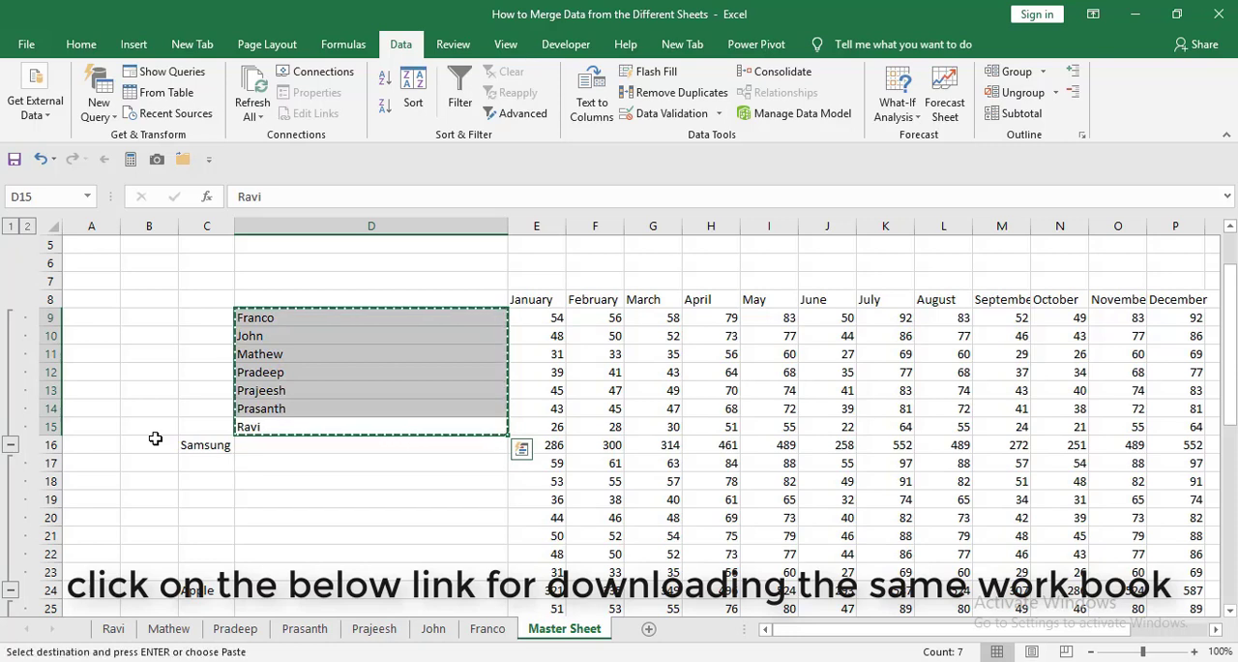
key("Down")
key("Down")
key("ctrl+v")
Paste the copied sheet names beside the Lenova detail rows starting at D25.
key("Down")
key("Down")
key("Down")
key("Down")
key("Down")
key("Down")
key("Down")
key("Down")
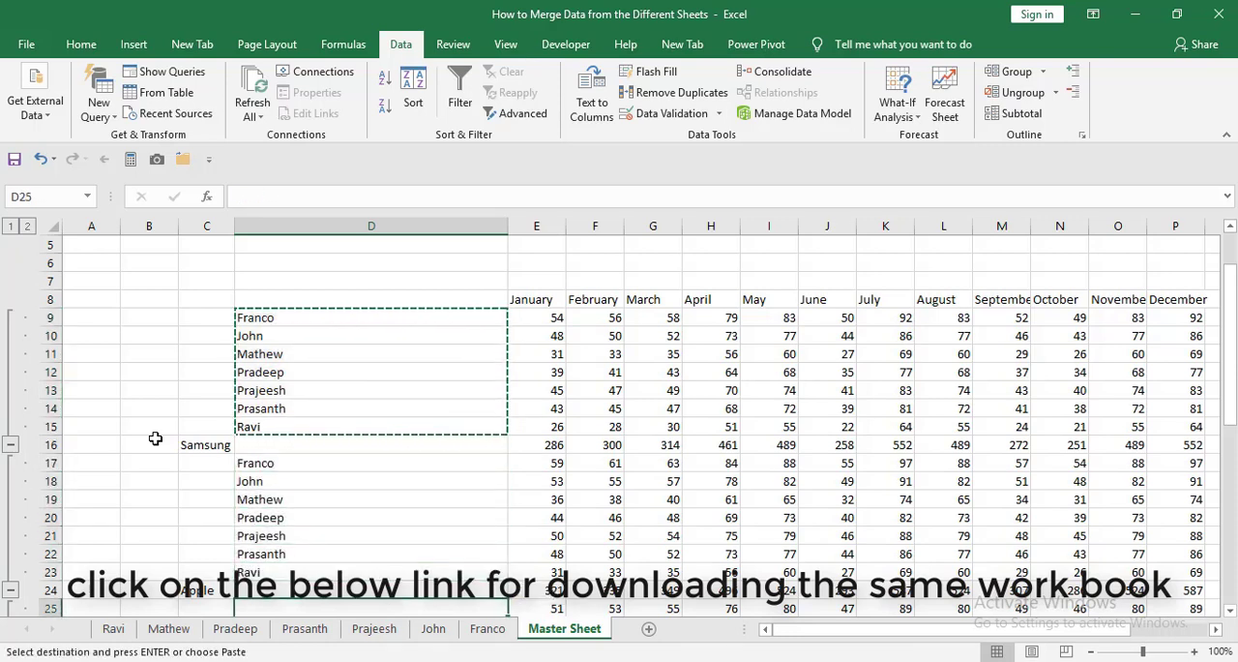
key("ctrl+v")
Paste the copied sheet names beside the HTC detail rows starting at D33.
key("Down")
key("Down")
key("Down")
key("Down")
key("Down")
key("Down")
Paste the copied sheet names beside the Honor detail rows starting at D41 and return to the top of the sheet.
key("Down")
key("Down")
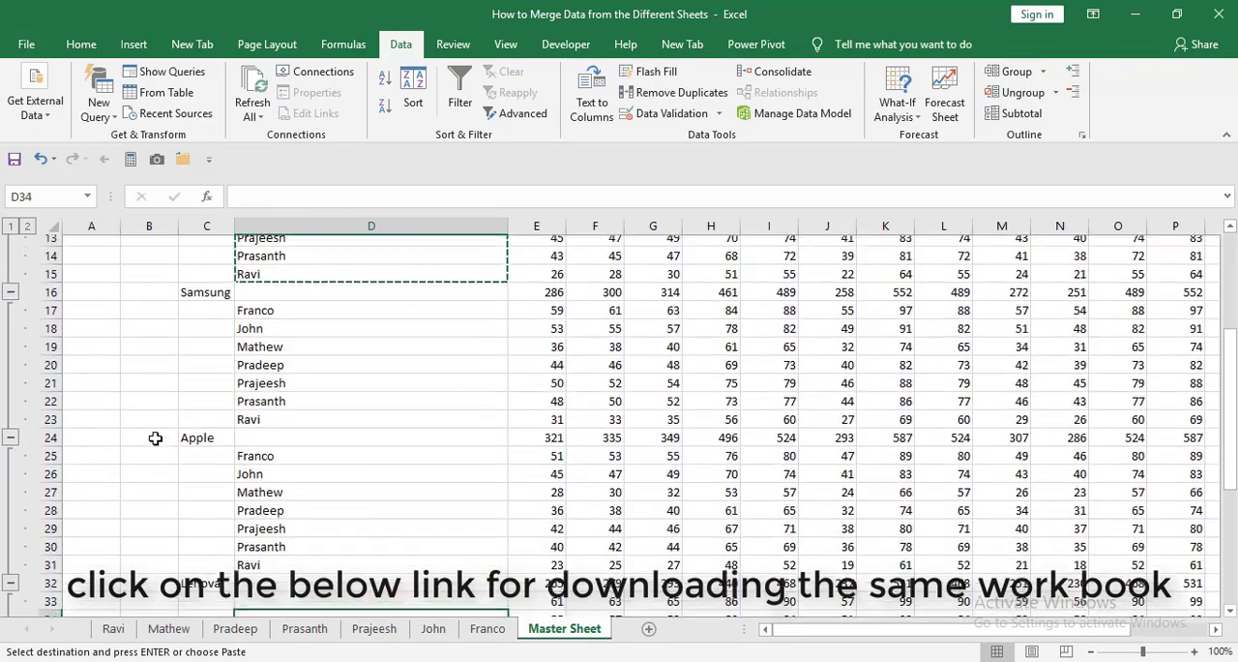
key("ctrl+v")
key("Down")
key("Down")
key("Down")
key("Down")
key("Down")
key("Down")
key("Down")
key("Down")
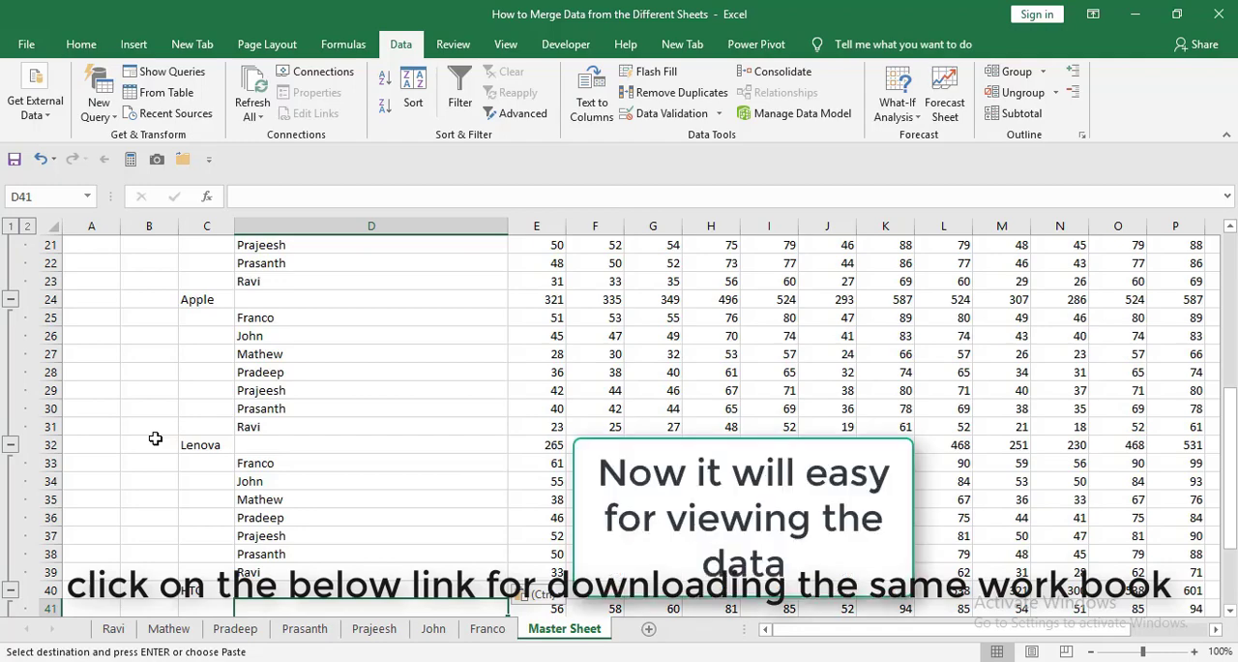
key("Down")
key("Down")
key("Down")
key("Down")
key("Down")
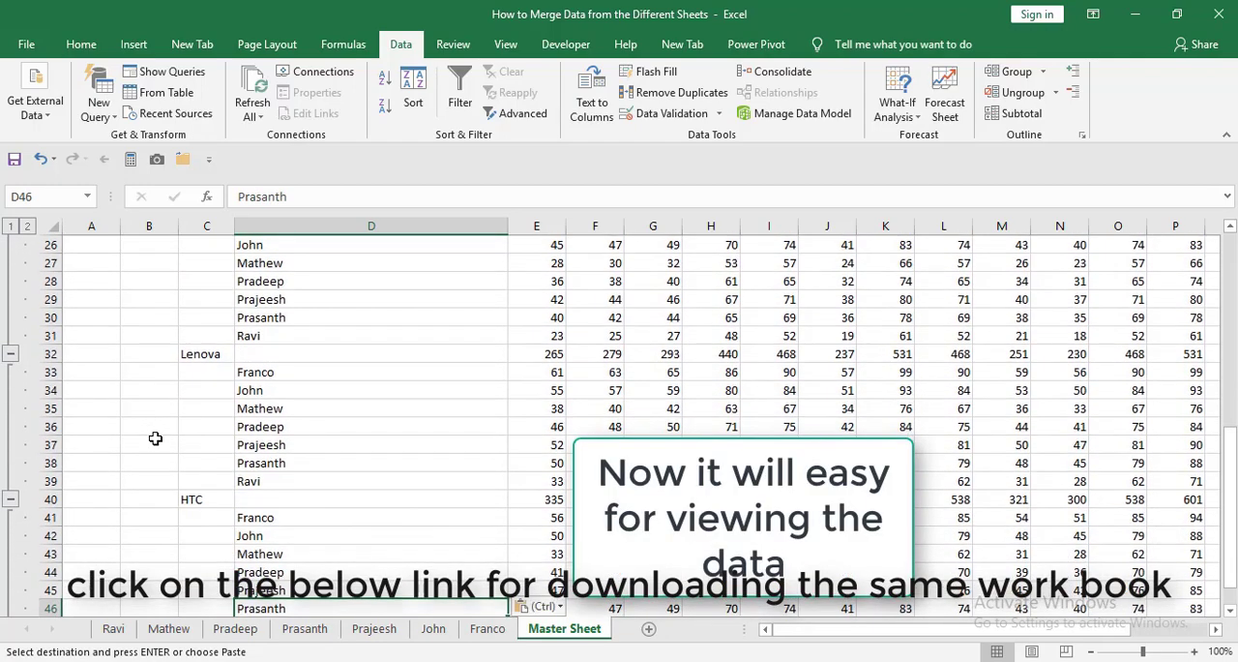
key("Down")
key("Down")
key("Down")
key("ctrl+Home")
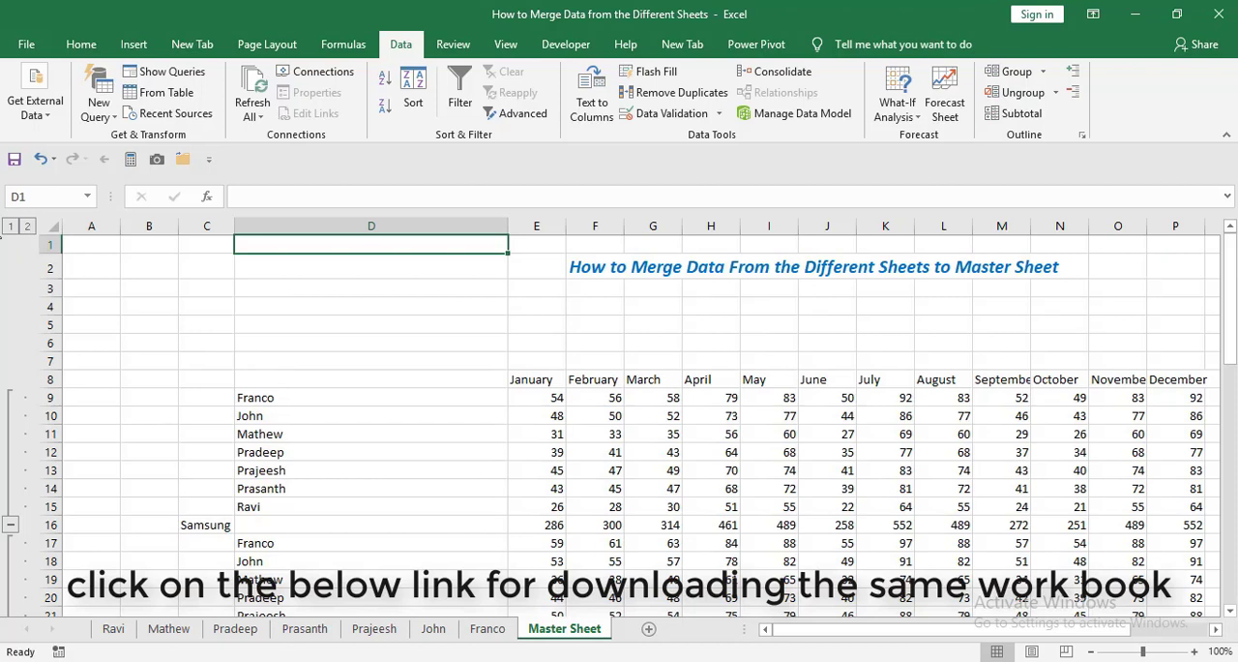
Collapse the outline to the product totals, expanding the Apple and Samsung detail rows for viewing before collapsing them again.
left_click(12, 228)
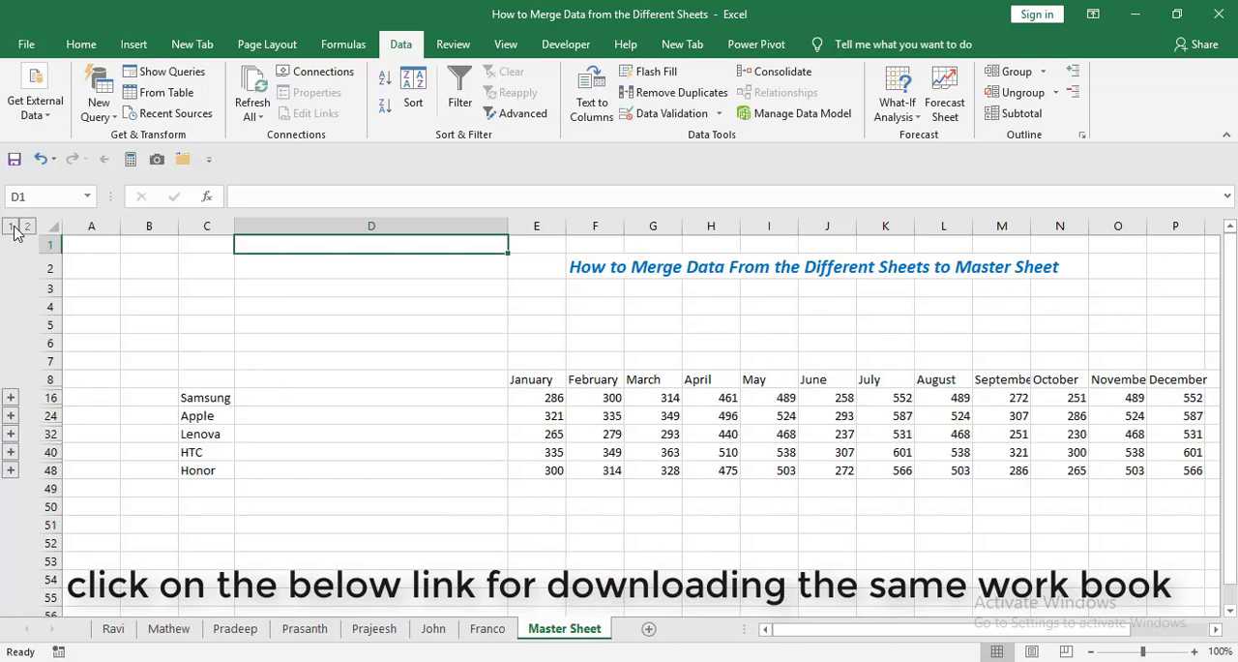
left_click(11, 416)
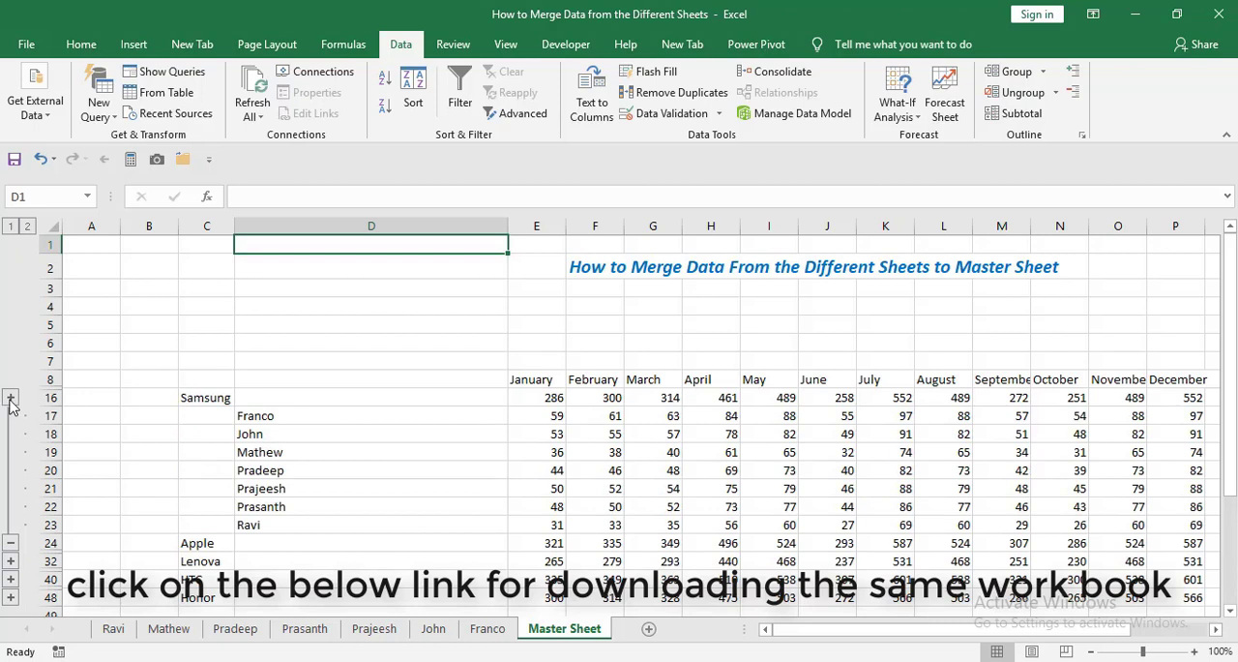
left_click(11, 398)
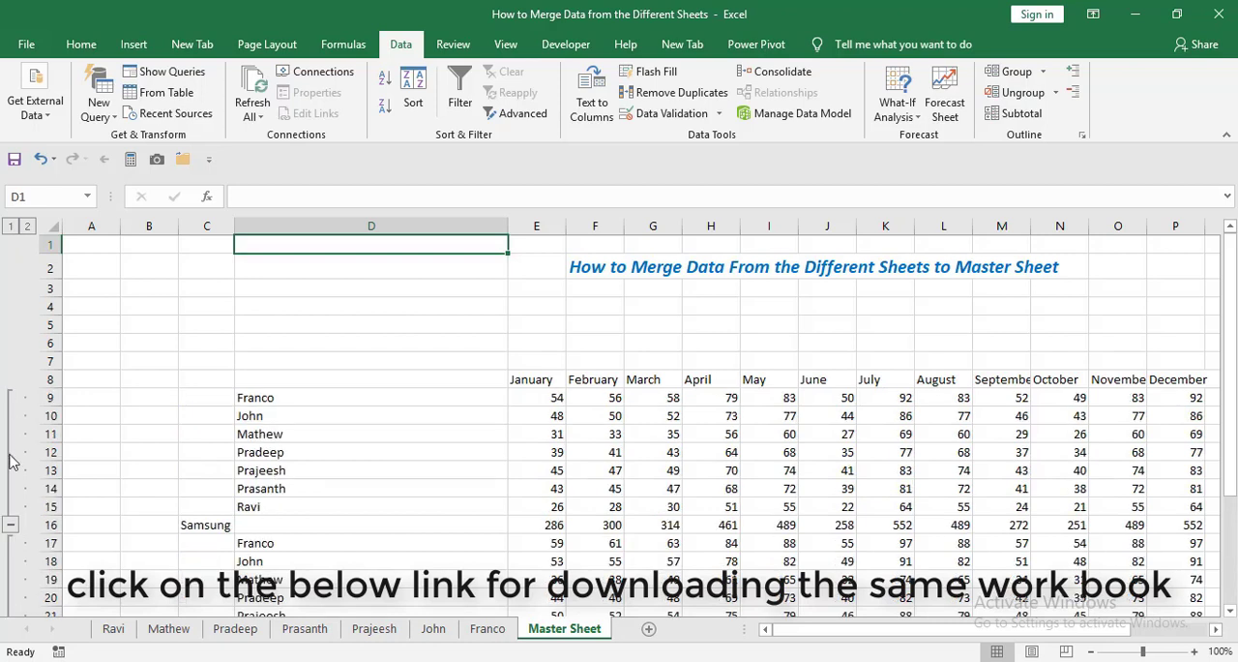
left_click(10, 527)
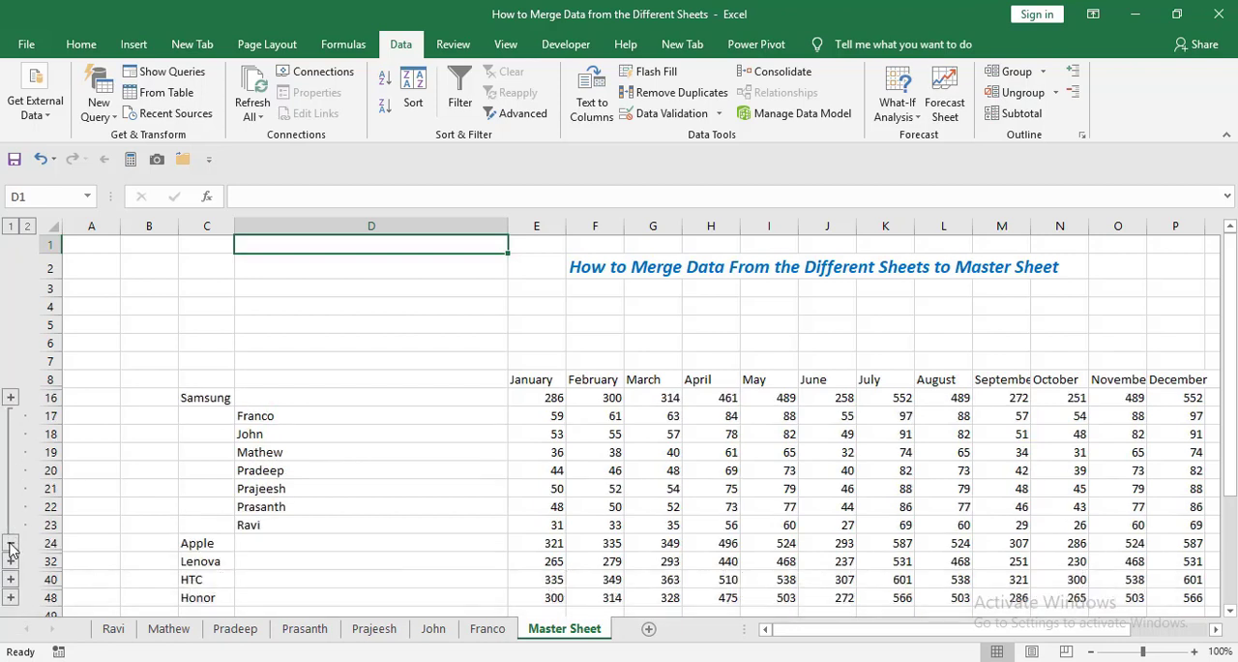
left_click(10, 545)
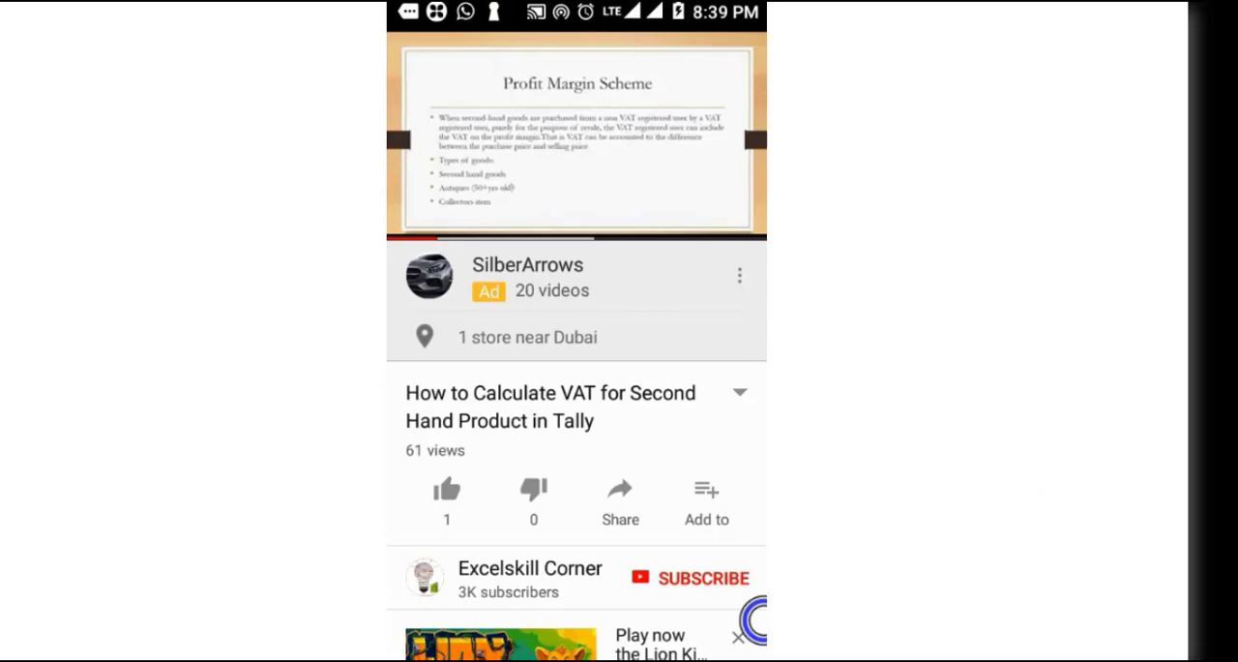